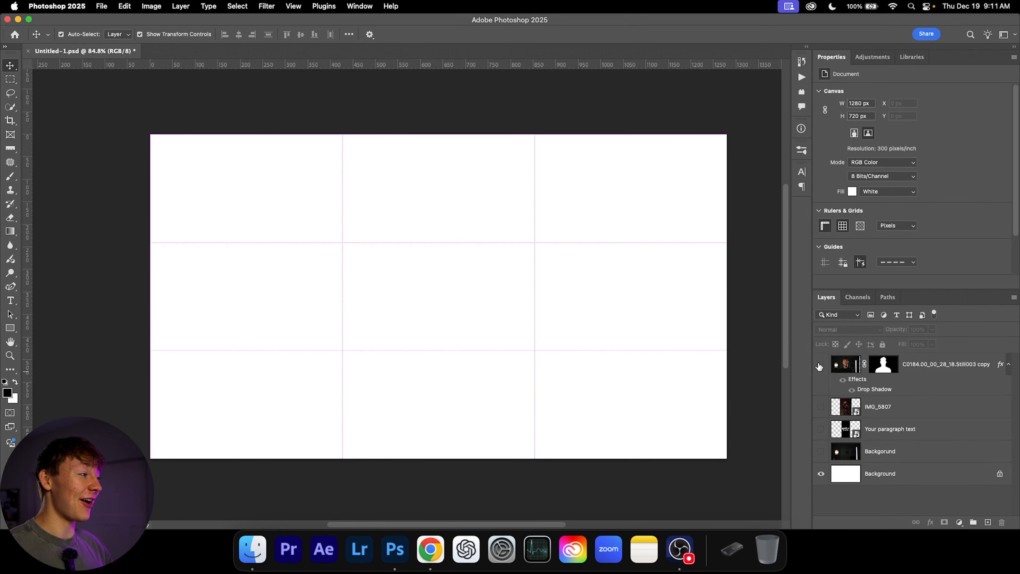
- Open the recent file 3.psd and the contents of its embedded thumbnail smart object, leaving the layer style settings unchanged
click(15, 35)
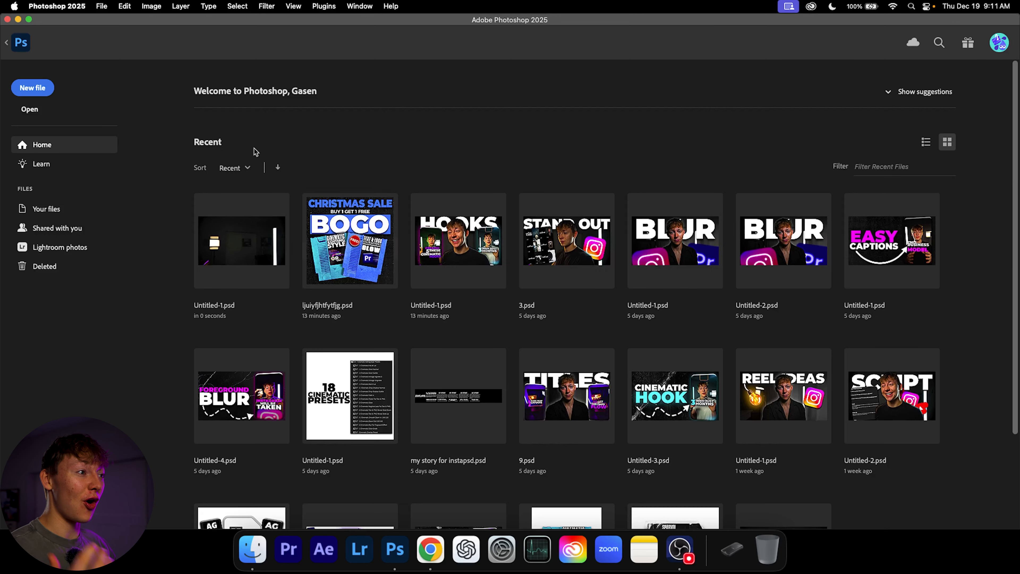
click(567, 241)
click(820, 363)
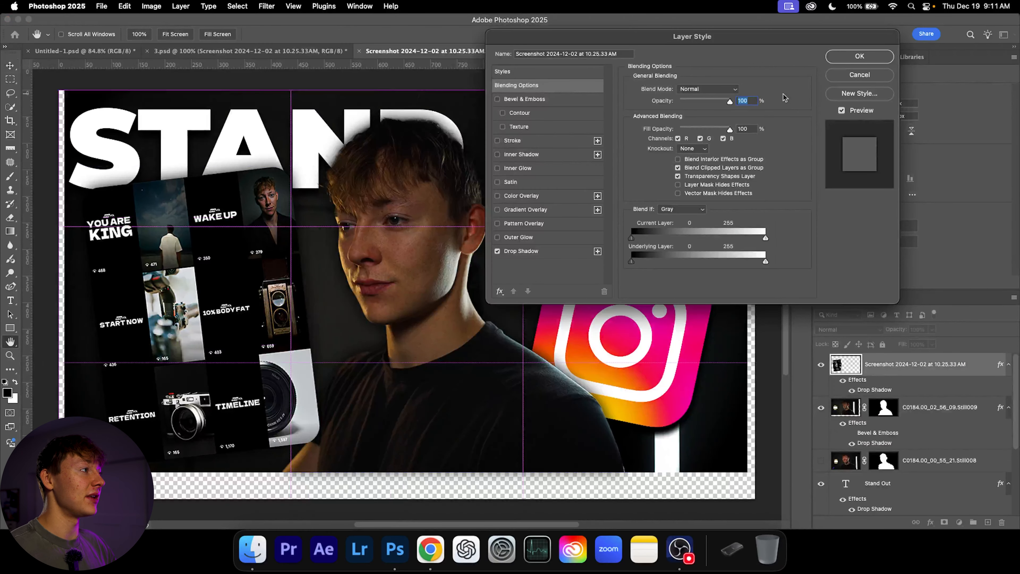
click(859, 75)
click(438, 267)
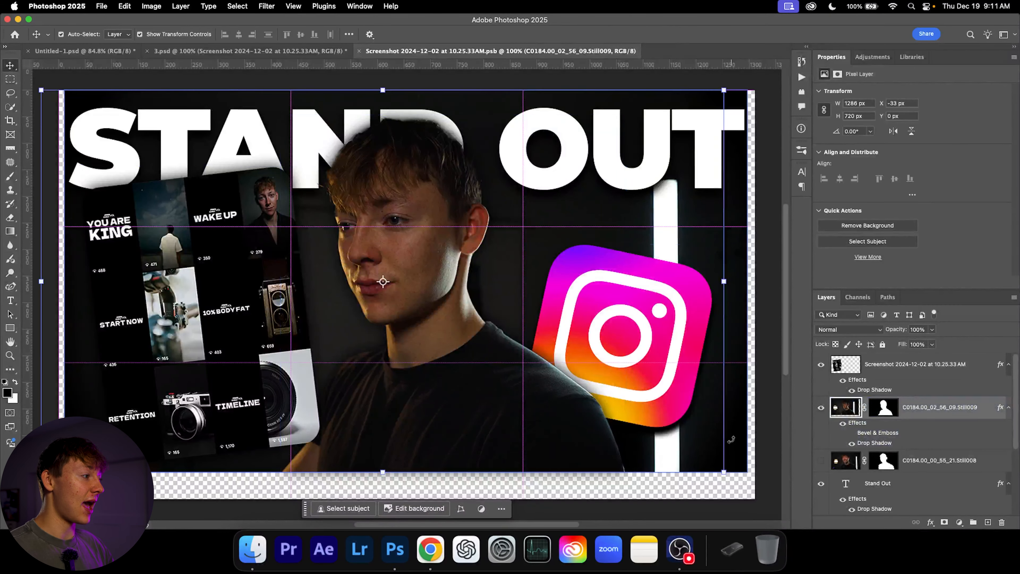
- Examine the layer structure of the STAND OUT thumbnail, toggling the visibility of its two portrait cutouts, and return to 3.psd
scroll(865, 435, down, 5)
scroll(859, 438, up, 4)
click(823, 442)
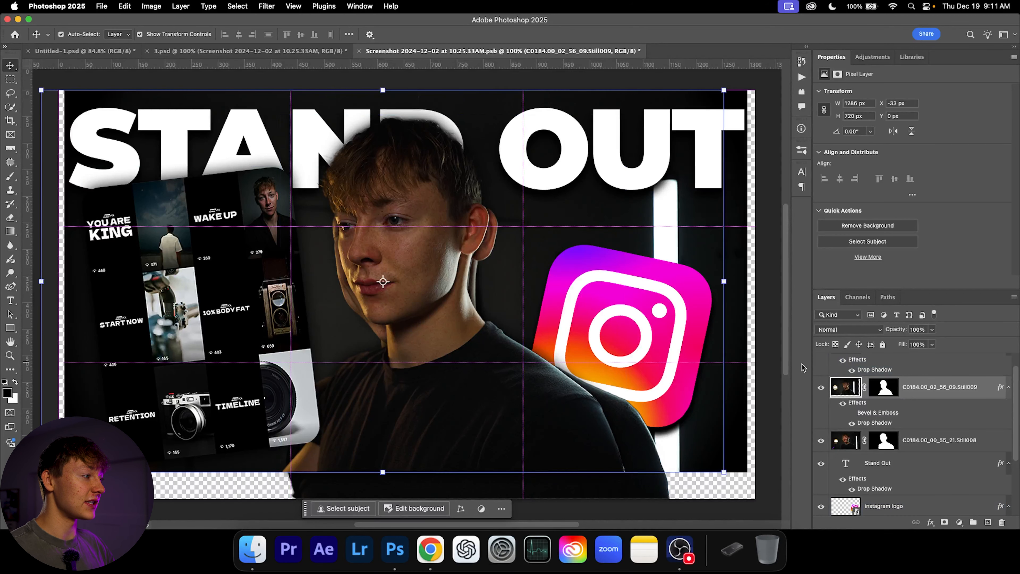
click(821, 388)
click(822, 388)
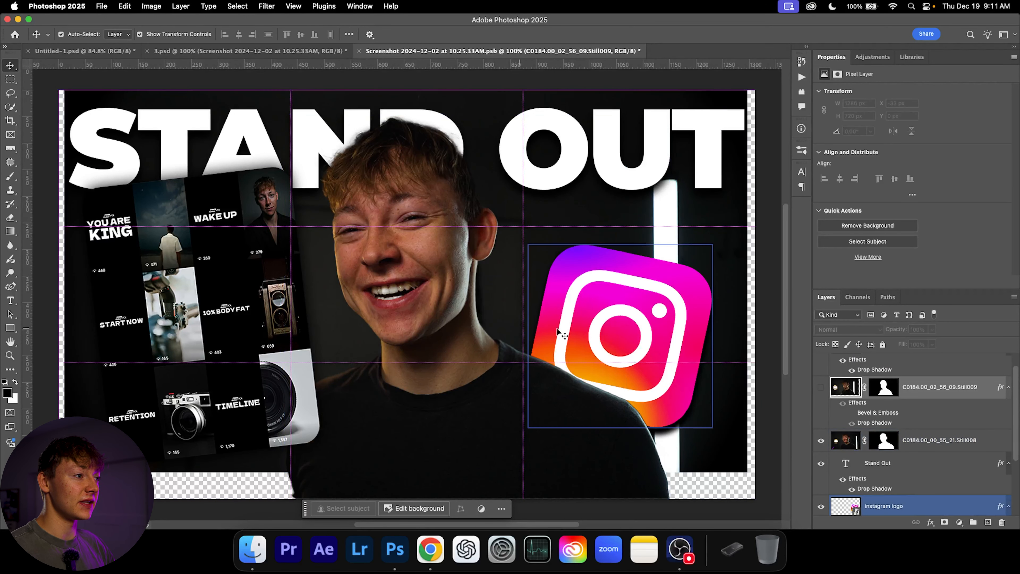
click(883, 507)
scroll(876, 427, down, 3)
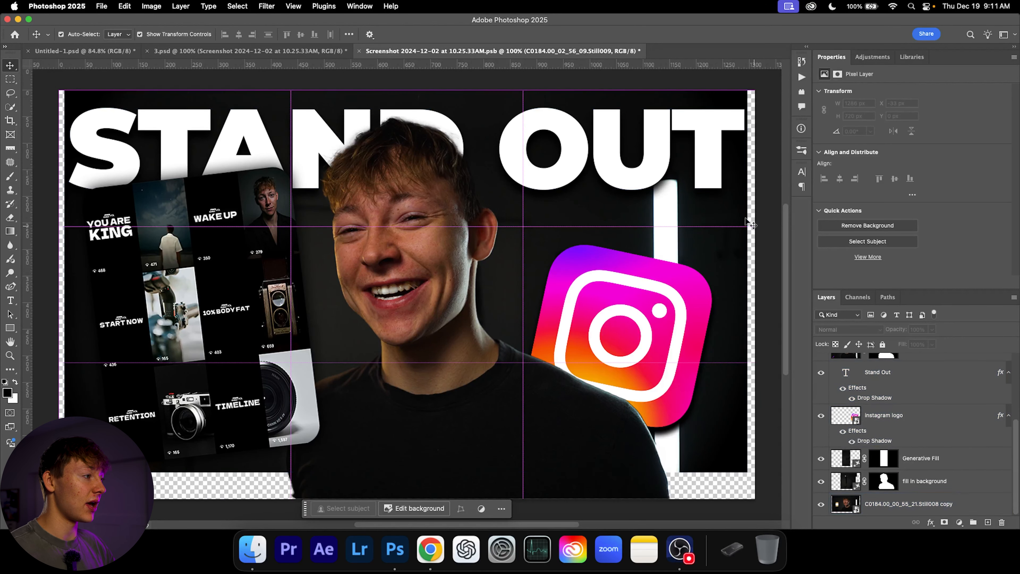
click(231, 51)
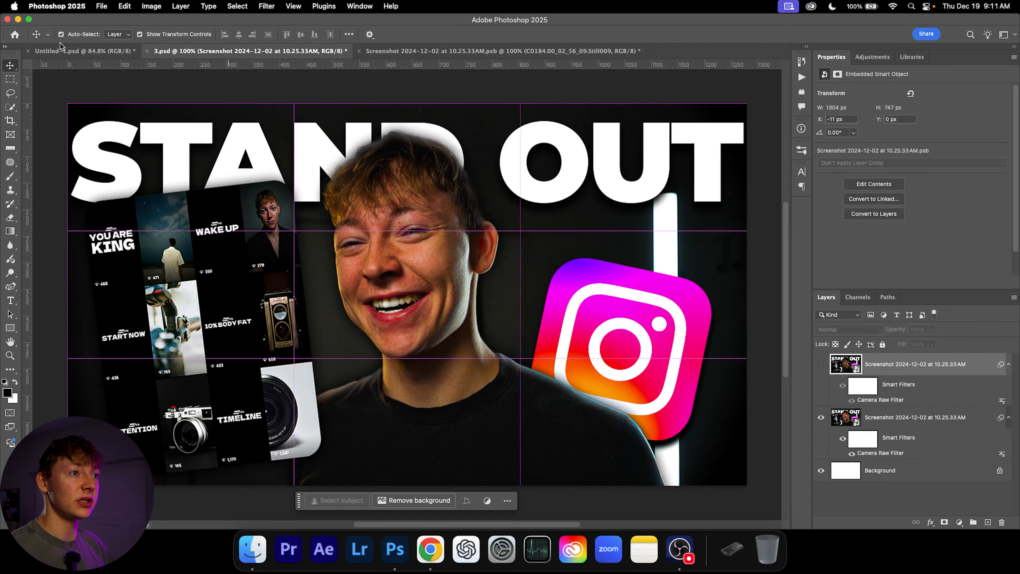
- In Untitled-1.psd, show the portrait cutout layer and the Backgorund photo layer of the dark studio
click(63, 50)
click(820, 364)
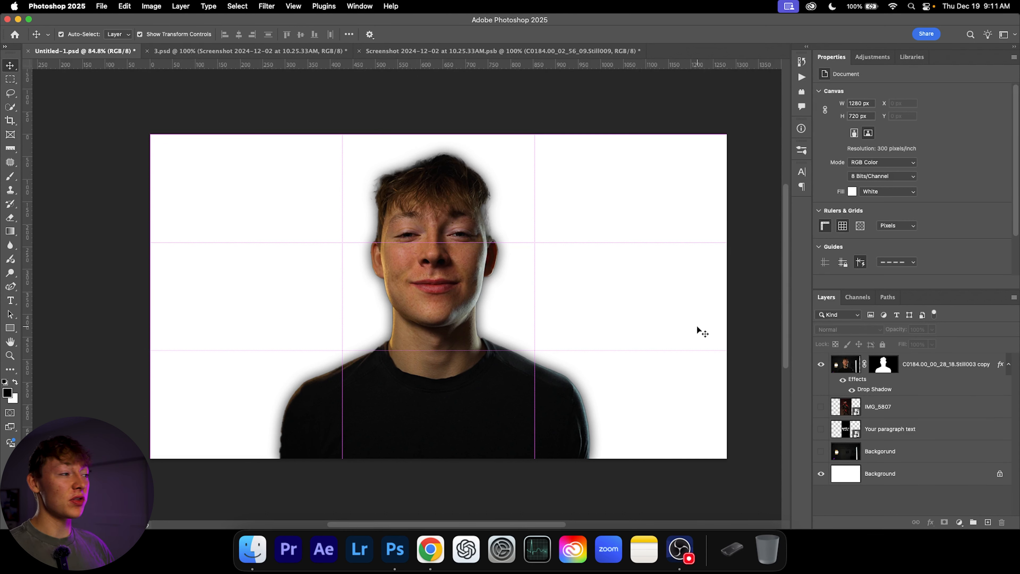
click(822, 451)
click(897, 451)
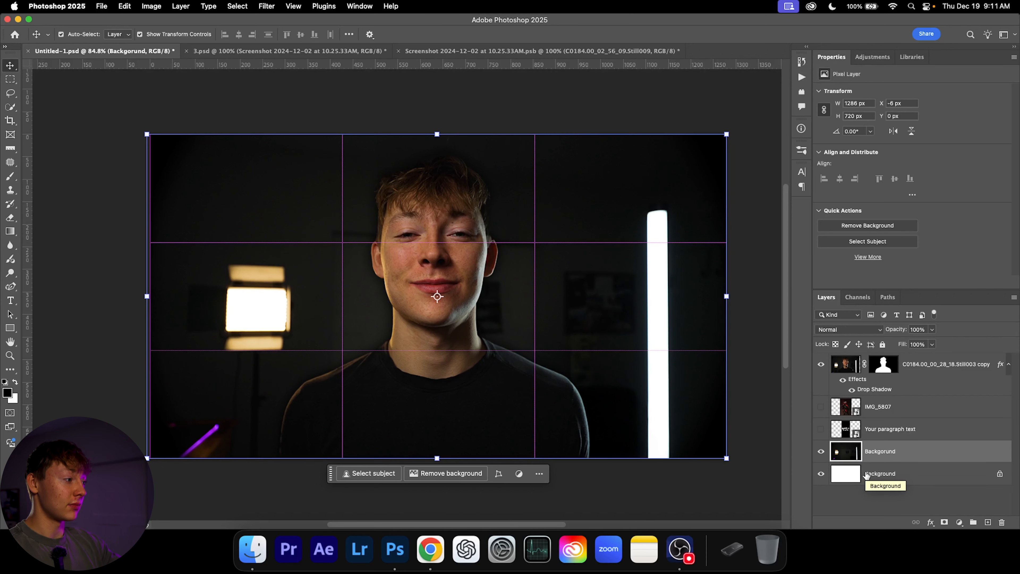
click(820, 364)
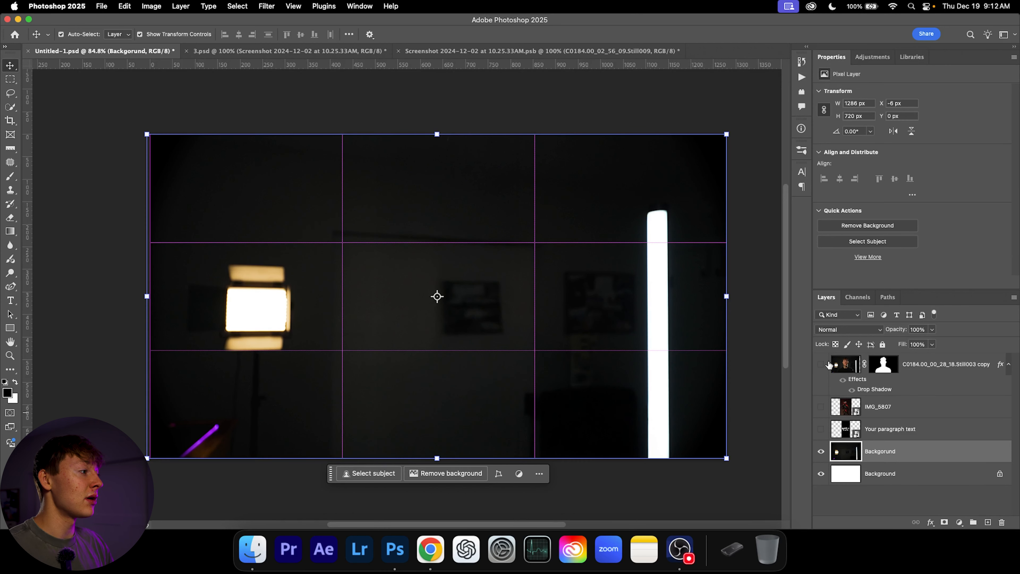
click(820, 364)
click(603, 495)
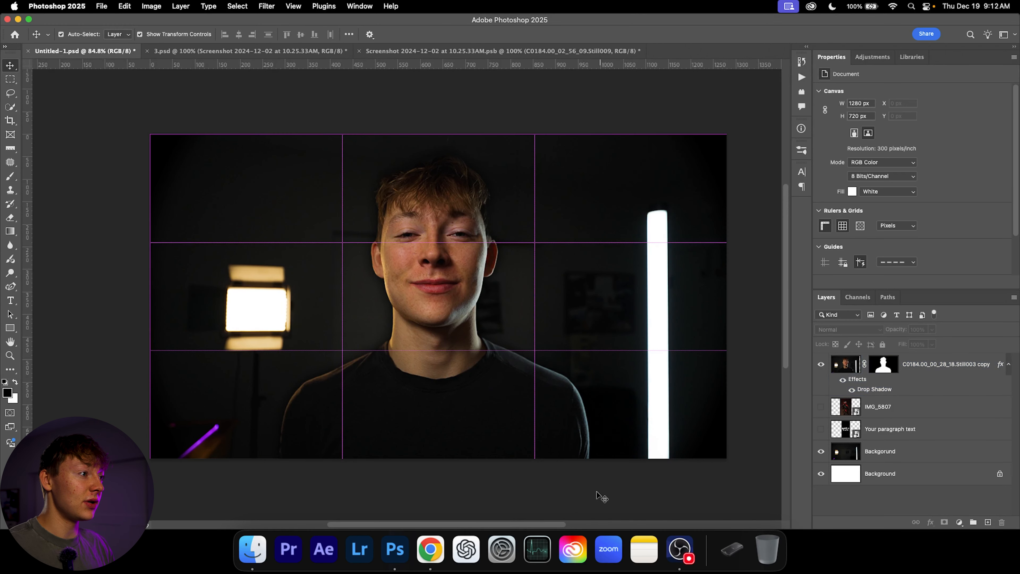
- Add a text layer reading "COVERS" in white Montserrat Black in the upper part of the canvas
click(10, 300)
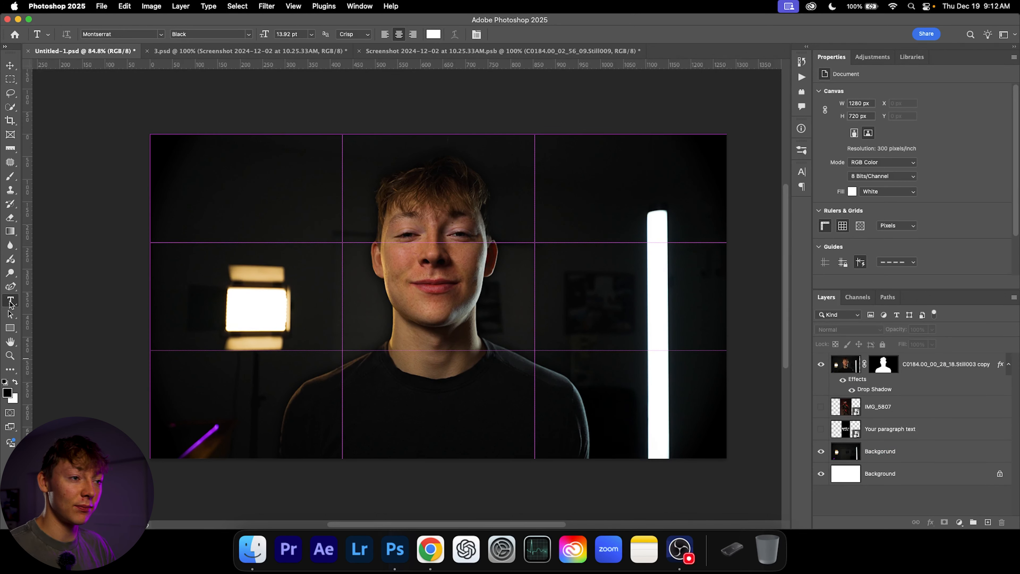
click(257, 211)
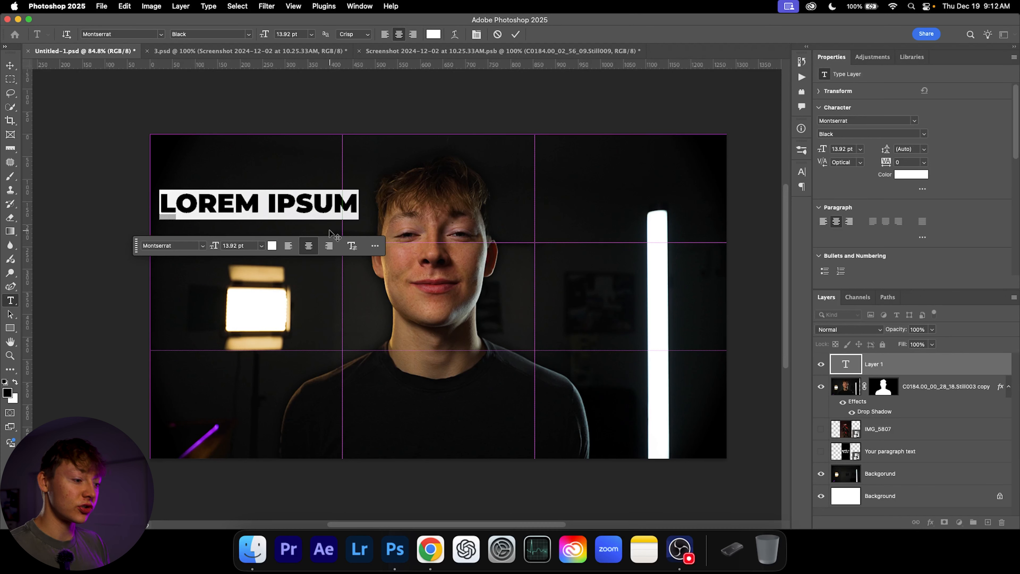
key(super+Left)
key(super+a)
text(COVERS)
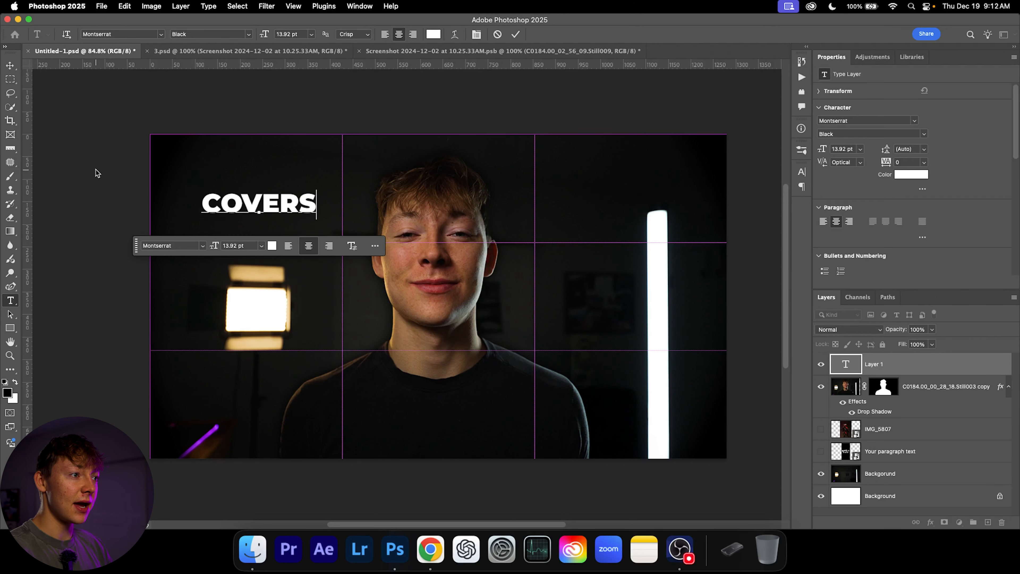
key(Escape)
- Enlarge the COVERS text to about 68.74 pt across the canvas's upper third and move its layer directly beneath the portrait cutout
key(v)
drag(302, 212, 715, 271)
drag(589, 228, 570, 206)
drag(857, 366, 859, 417)
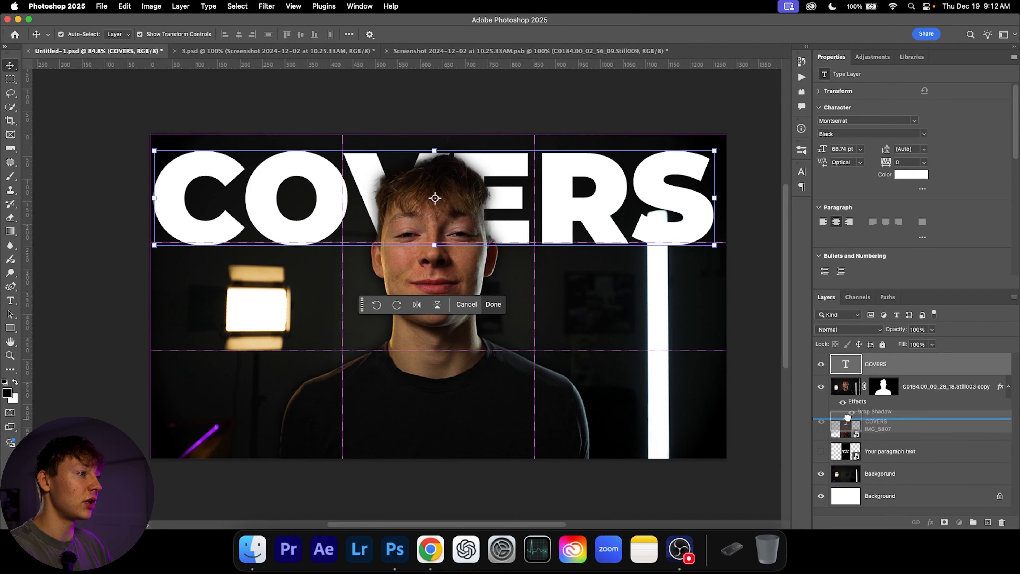
click(482, 502)
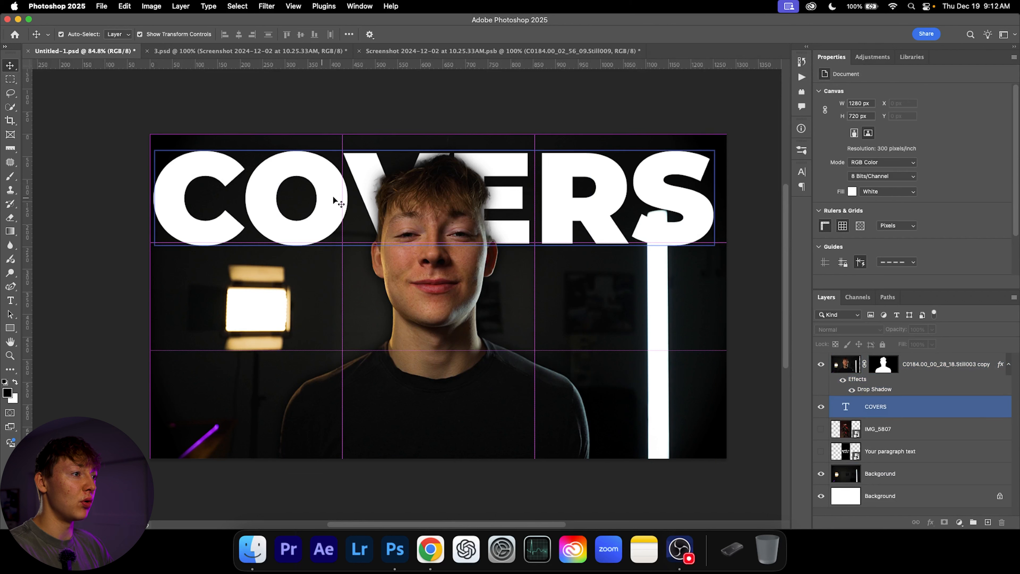
click(599, 227)
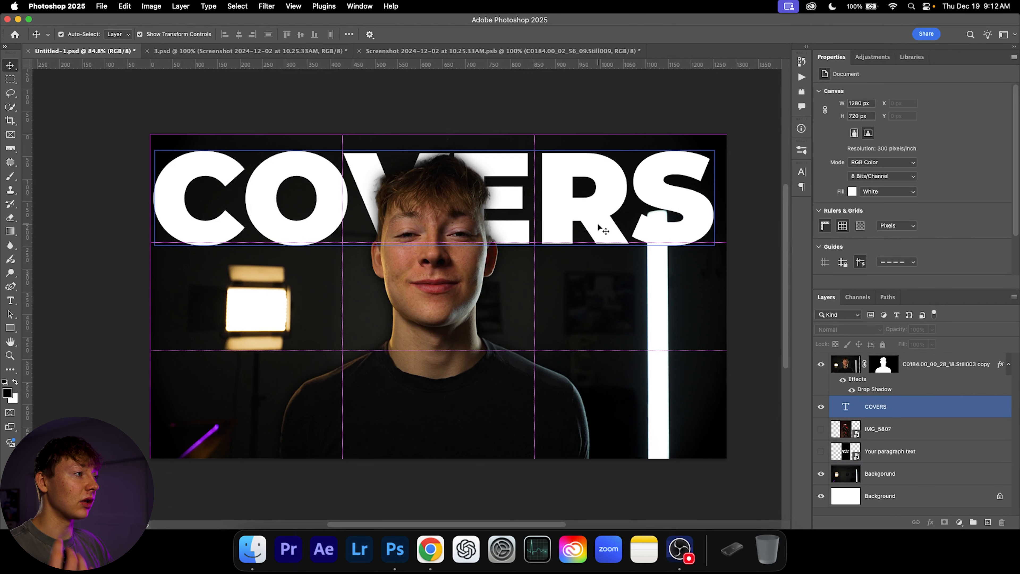
click(657, 306)
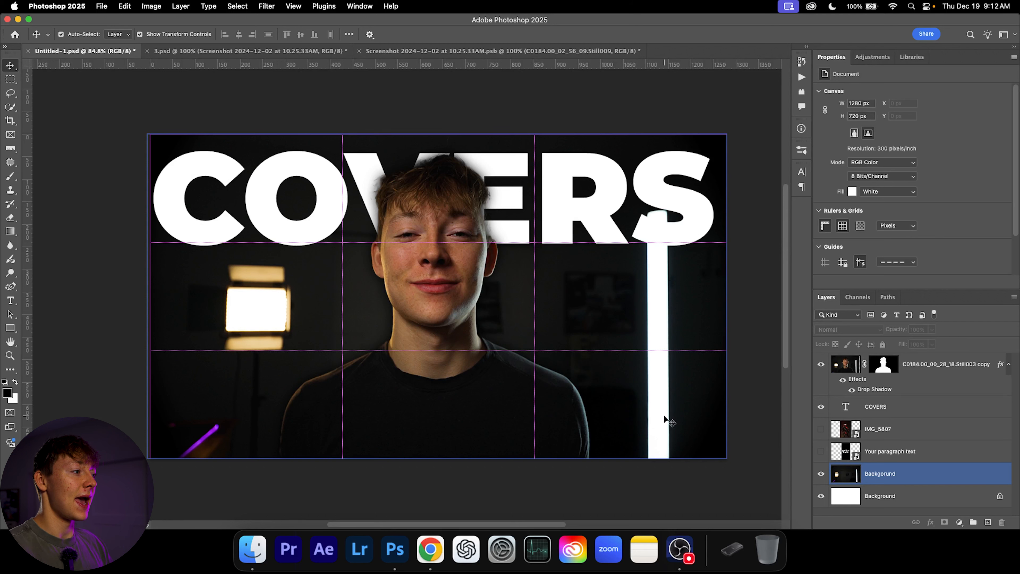
click(658, 218)
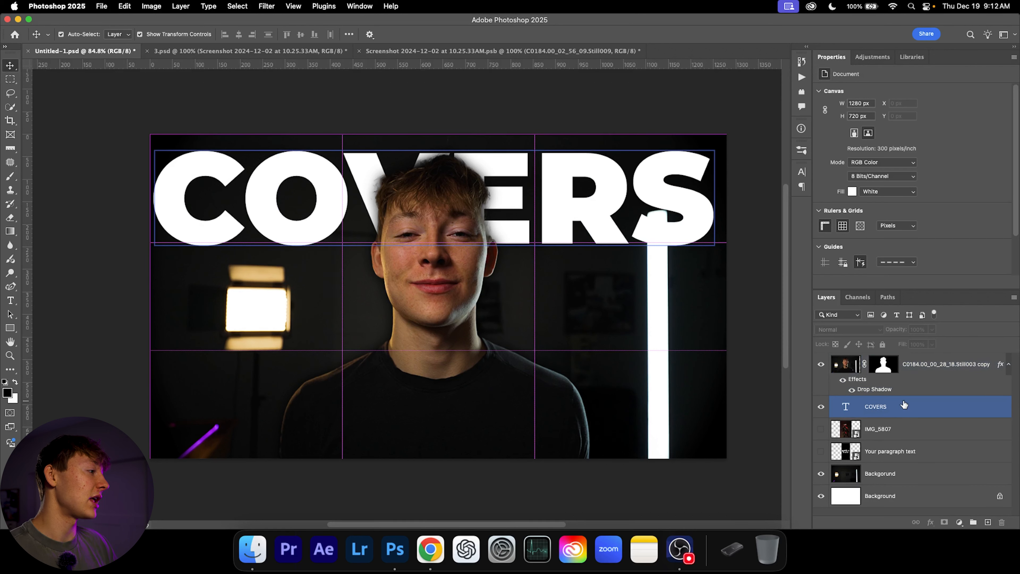
- Enable the first drop shadow effect on the COVERS text layer
click(870, 407)
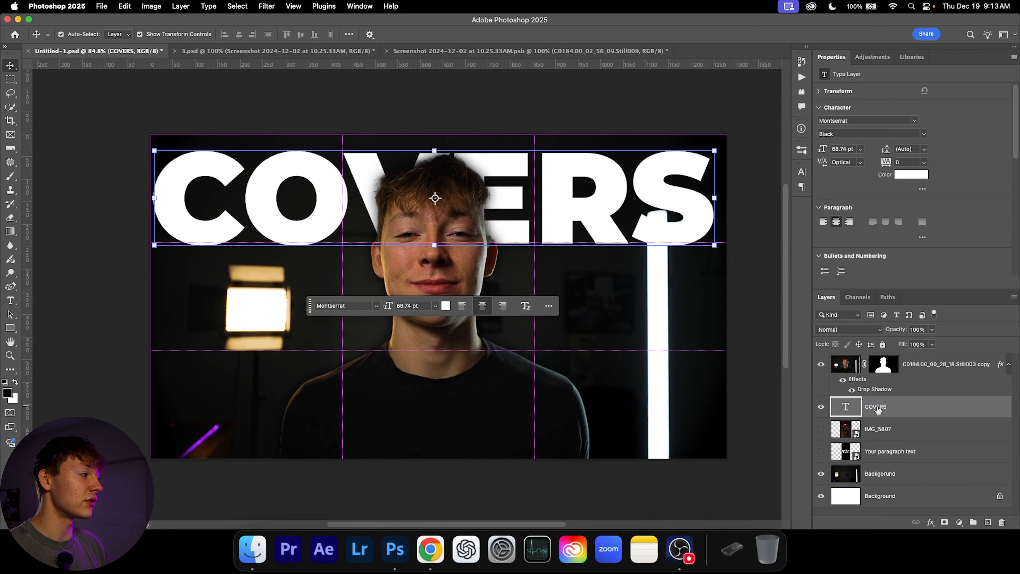
double_click(873, 407)
click(968, 411)
double_click(947, 409)
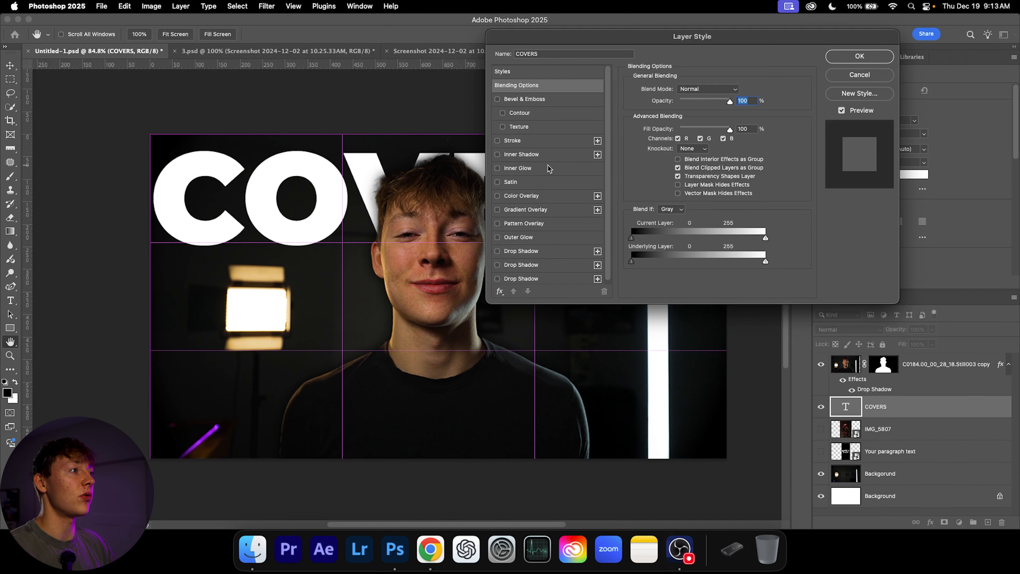
scroll(543, 168, down, 1)
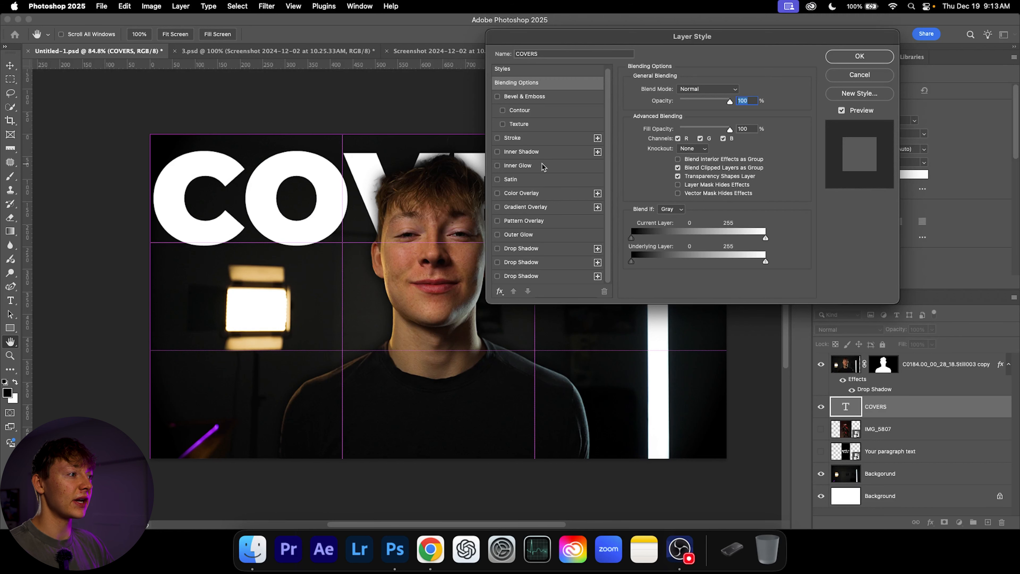
click(498, 250)
drag(696, 43, 331, 160)
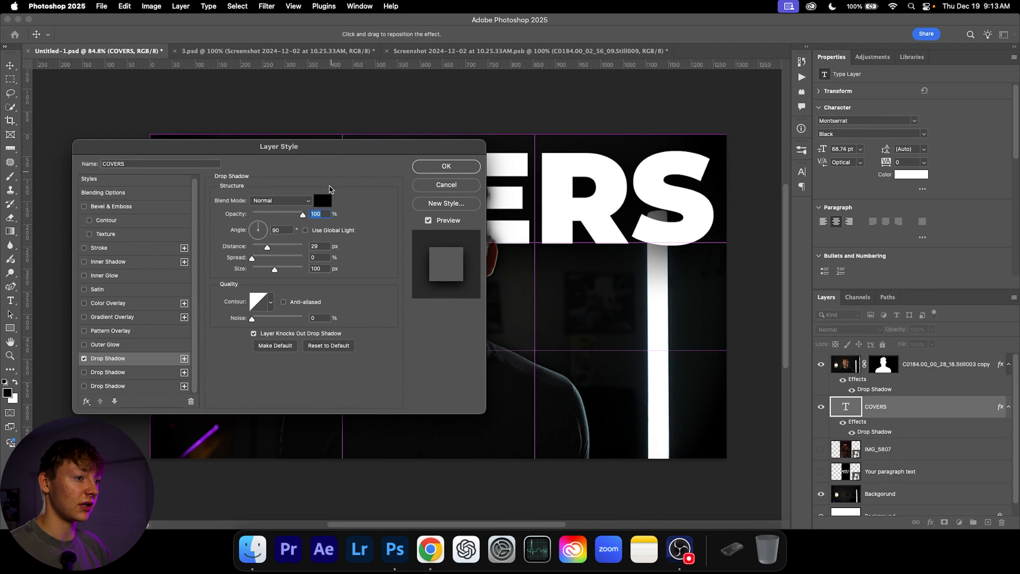
- Enable a second drop shadow on the COVERS text, set its angle to 90°, and apply the layer style
click(84, 372)
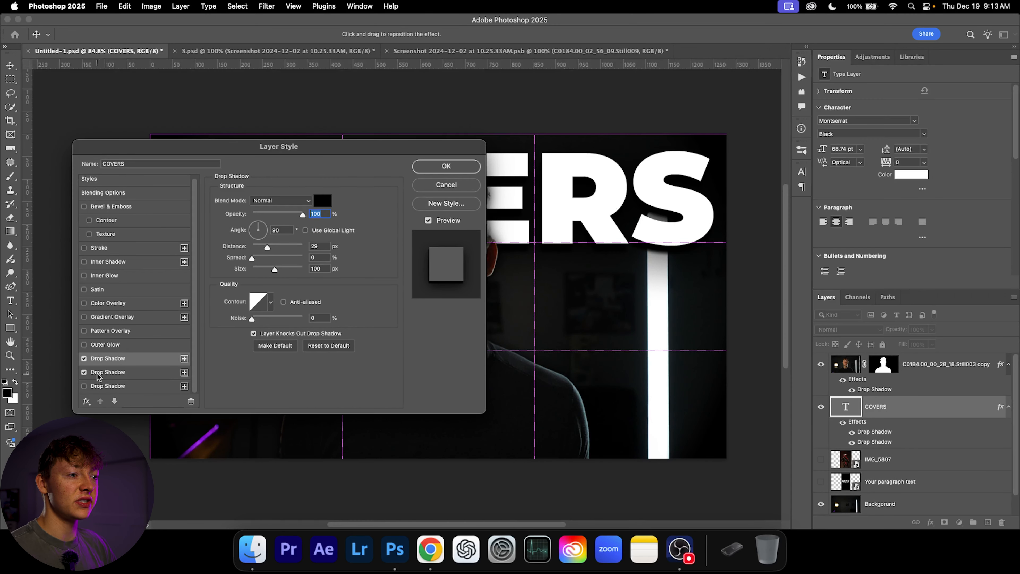
click(108, 373)
drag(294, 142, 388, 231)
drag(352, 312, 355, 311)
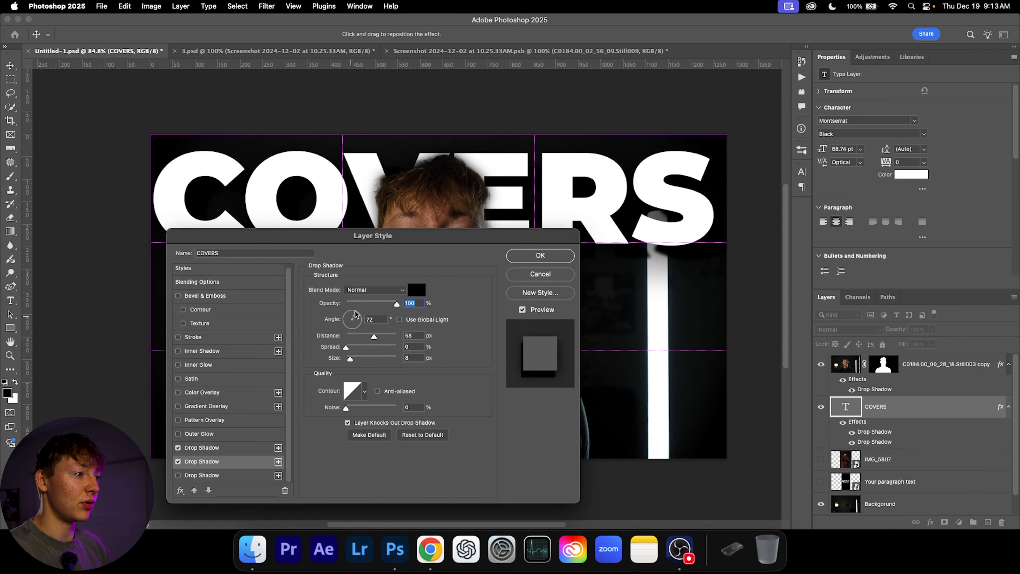
key(Tab)
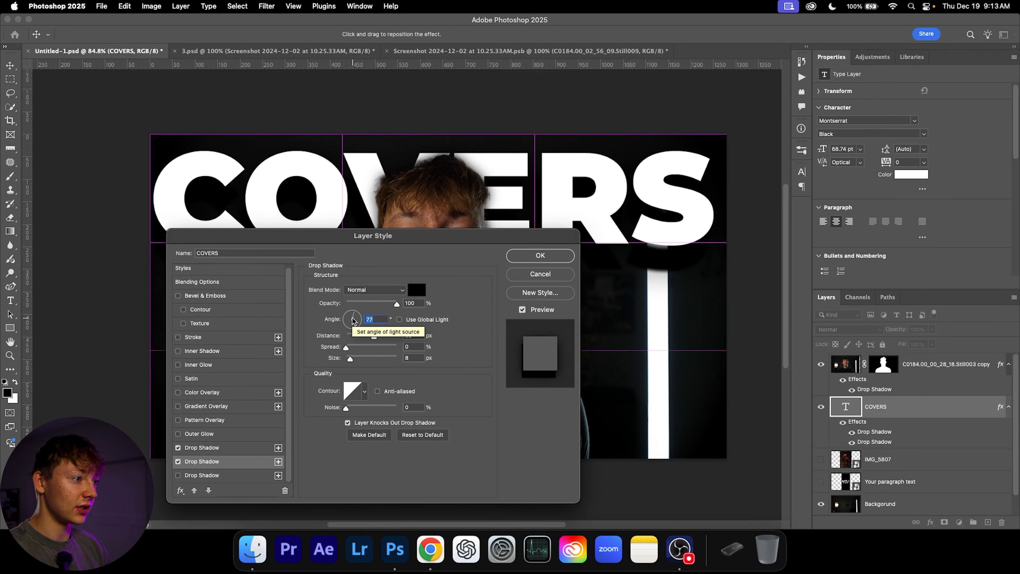
key(Return)
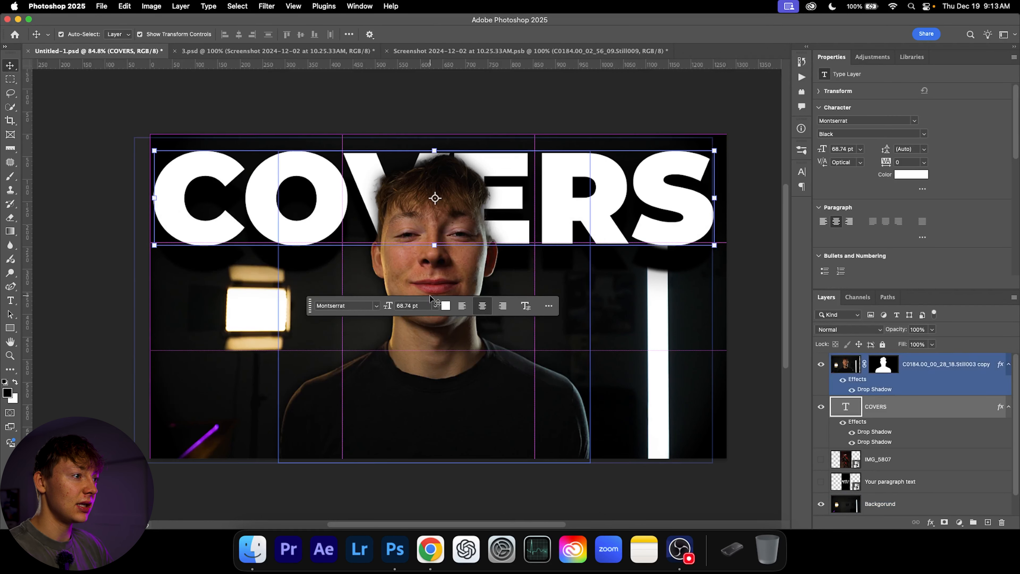
- Set the distance of the COVERS text's second drop shadow to 10 px
double_click(873, 431)
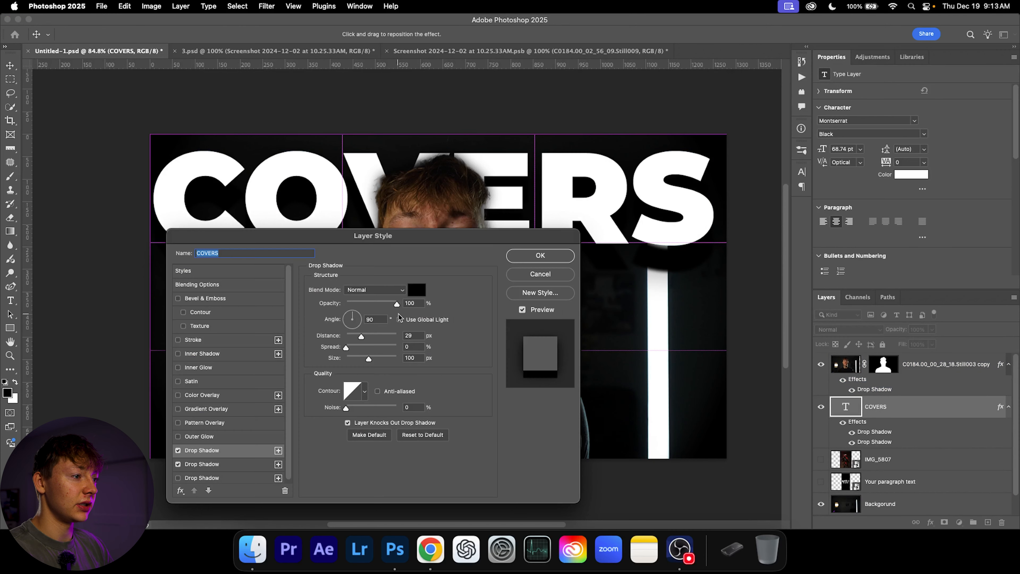
click(223, 464)
drag(375, 338, 352, 338)
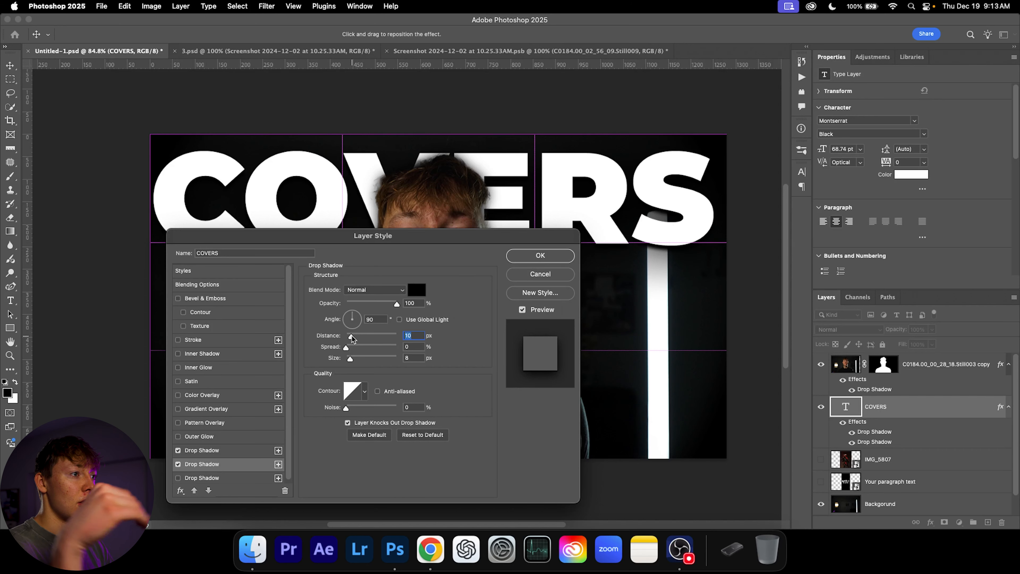
click(540, 256)
click(647, 377)
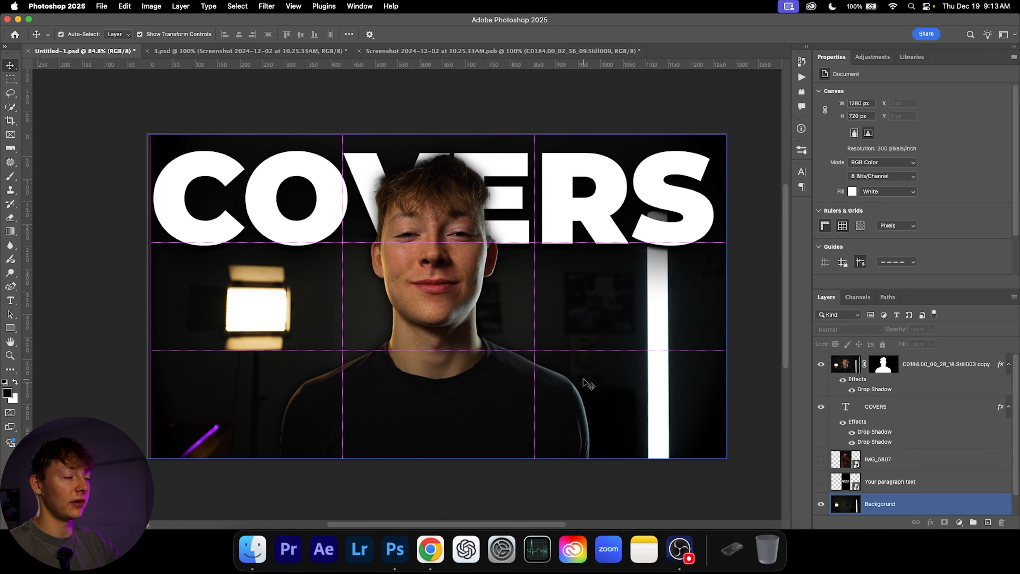
click(342, 475)
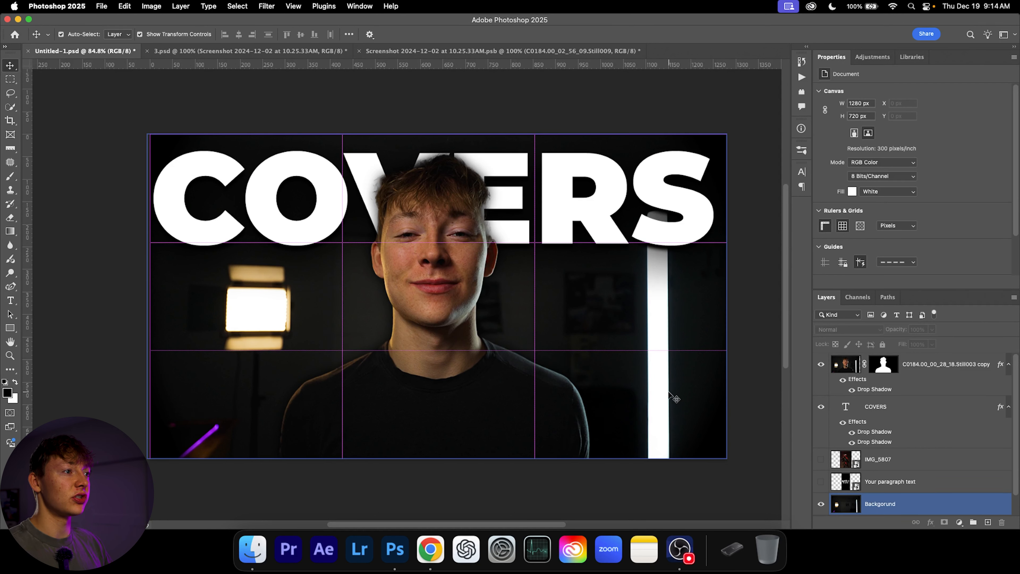
- Reveal the IMG_5807 and Your paragraph text images, raise both above the portrait cutout layer, and spread them to either side of the canvas
click(821, 459)
click(829, 464)
click(820, 481)
click(914, 481)
shift+click(920, 482)
drag(920, 481, 885, 346)
scroll(886, 345, up, 3)
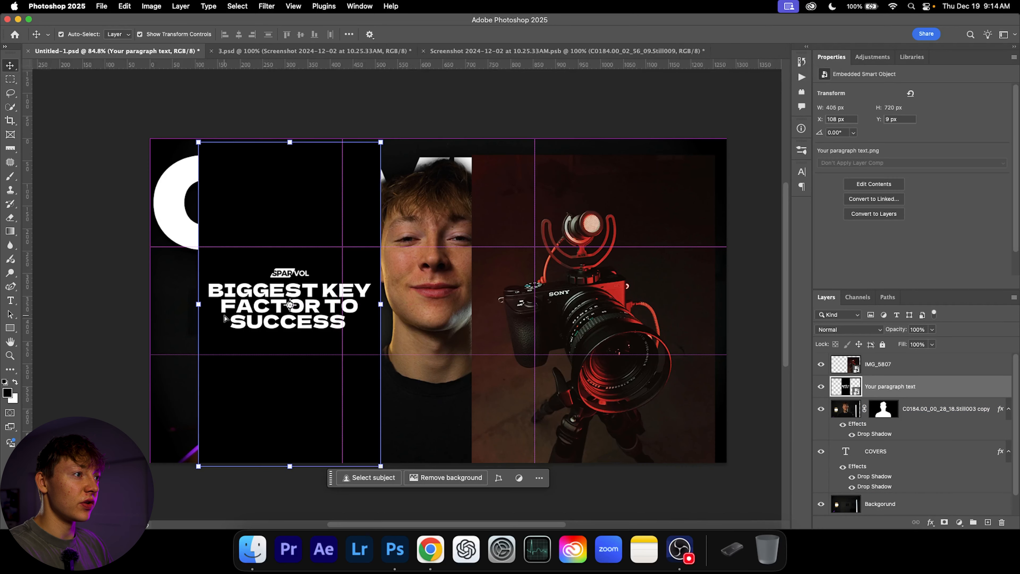
click(114, 404)
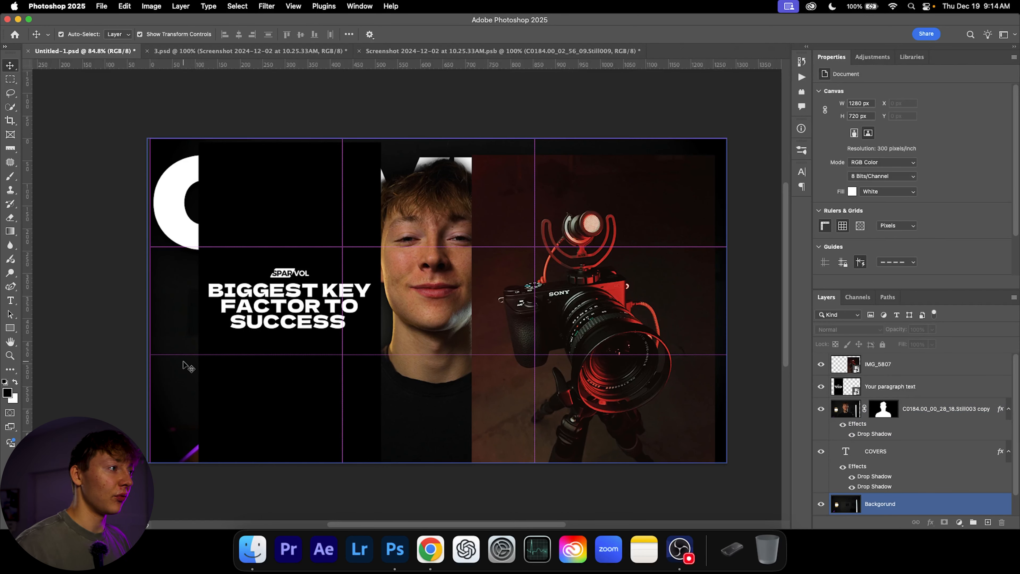
click(52, 207)
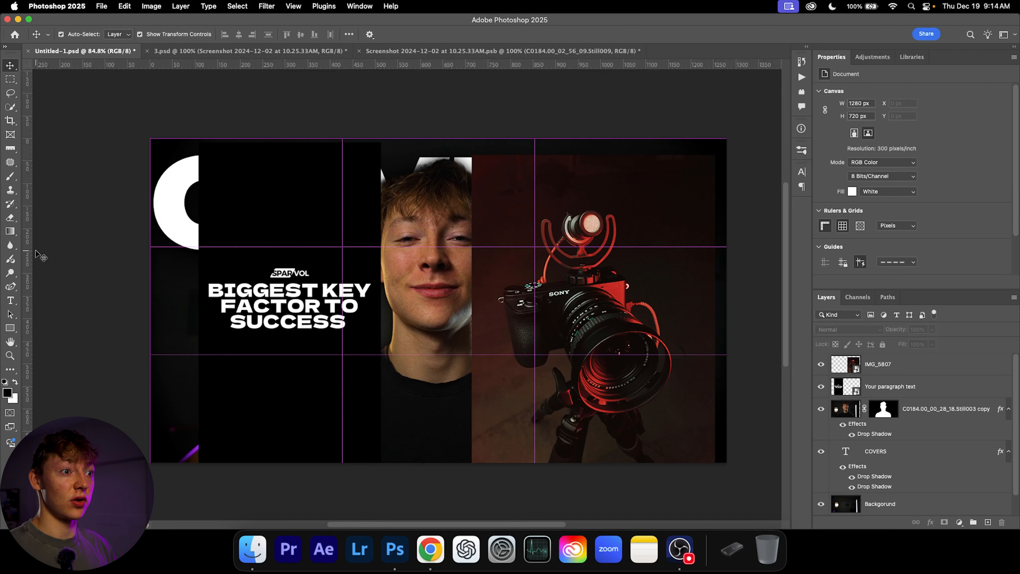
- Draw a white rectangle about 396 x 706 px over the Biggest Key Factor to Success cover image
click(10, 327)
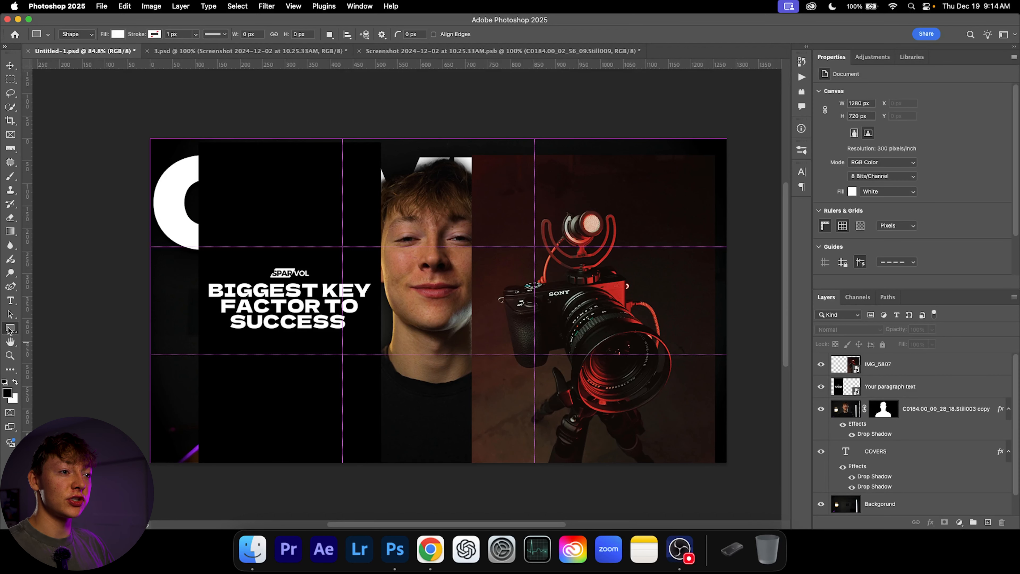
drag(200, 144, 379, 462)
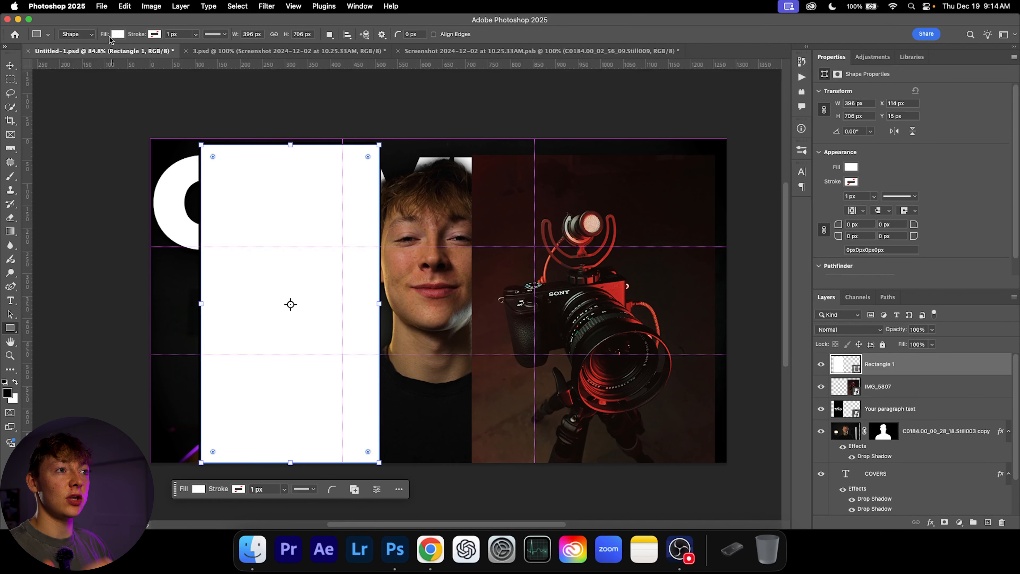
click(116, 36)
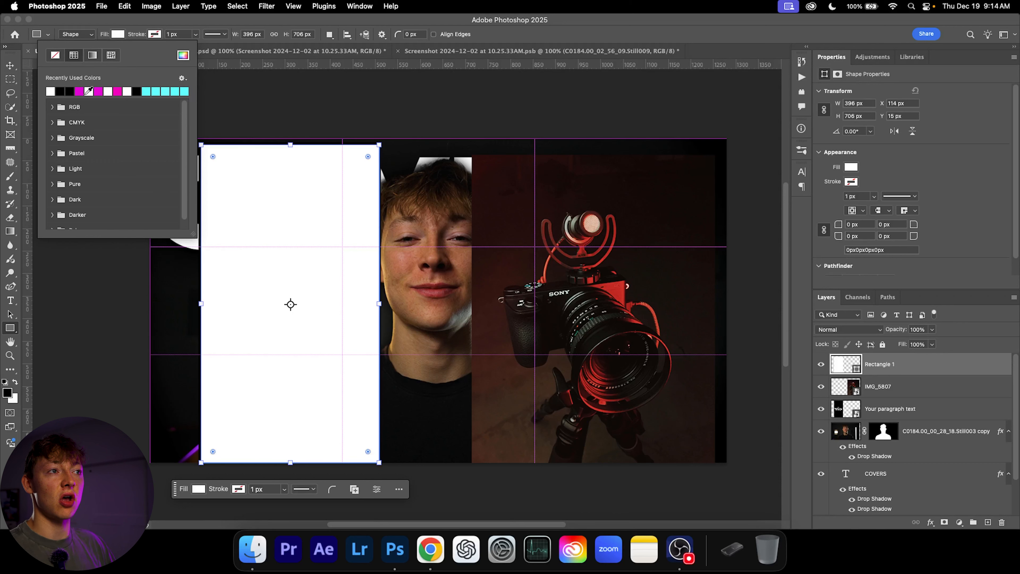
click(151, 37)
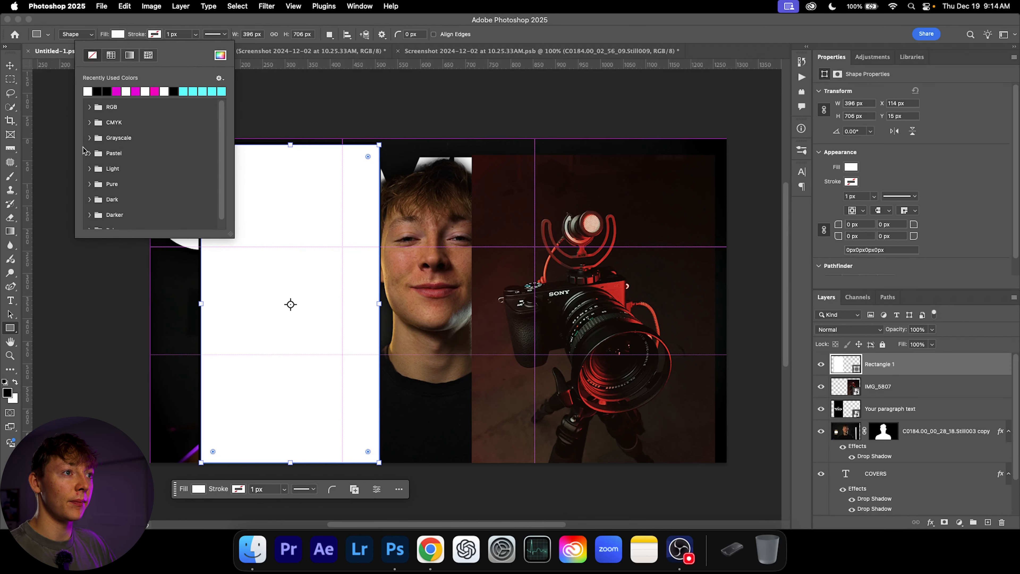
click(71, 153)
click(483, 310)
- Fit the rectangle to the cover image at 405 x 711 px and round all its corners to 48 px
key(v)
drag(306, 224, 304, 223)
drag(375, 307, 380, 305)
mouse_move(290, 462)
mouse_down()
mouse_move(289, 452)
mouse_move(289, 462)
mouse_up()
mouse_move(289, 145)
mouse_down()
mouse_move(287, 188)
mouse_move(290, 142)
mouse_up()
mouse_move(198, 294)
mouse_down()
mouse_move(212, 293)
mouse_move(198, 295)
mouse_up()
click(351, 488)
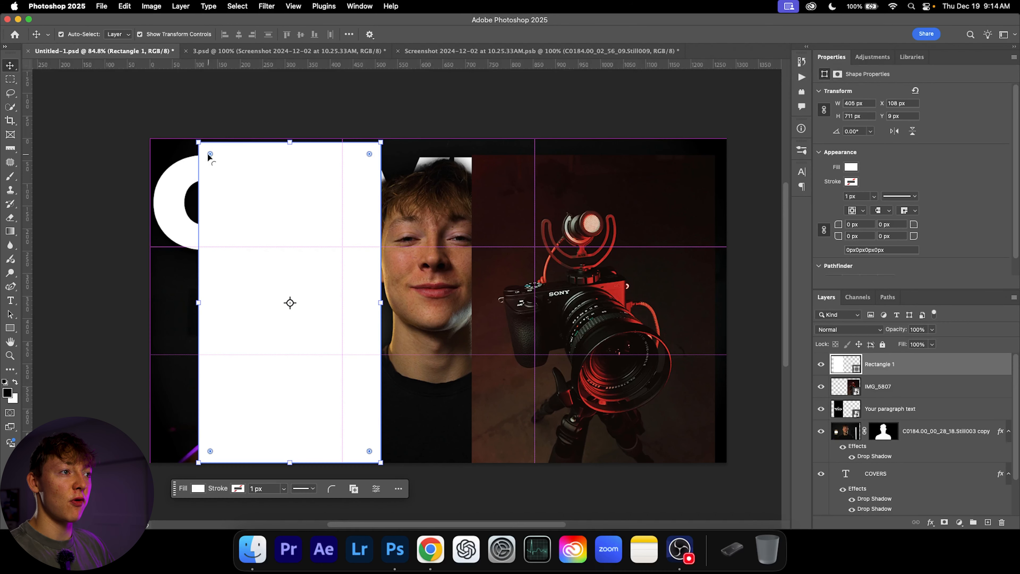
drag(209, 154, 222, 164)
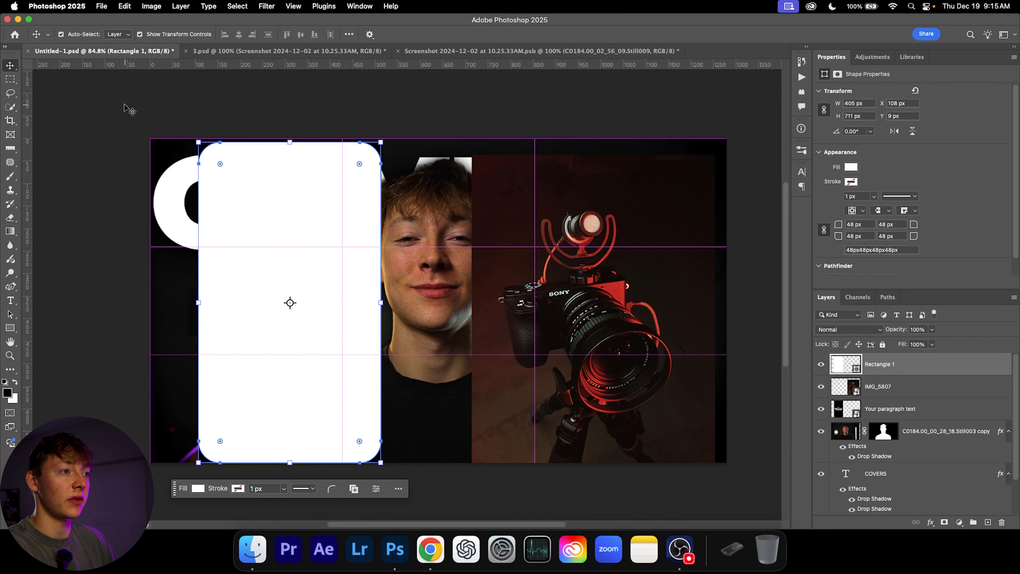
click(129, 111)
- Raise the Your paragraph text layer above the rounded rectangle and clip it to that shape
click(879, 387)
click(883, 364)
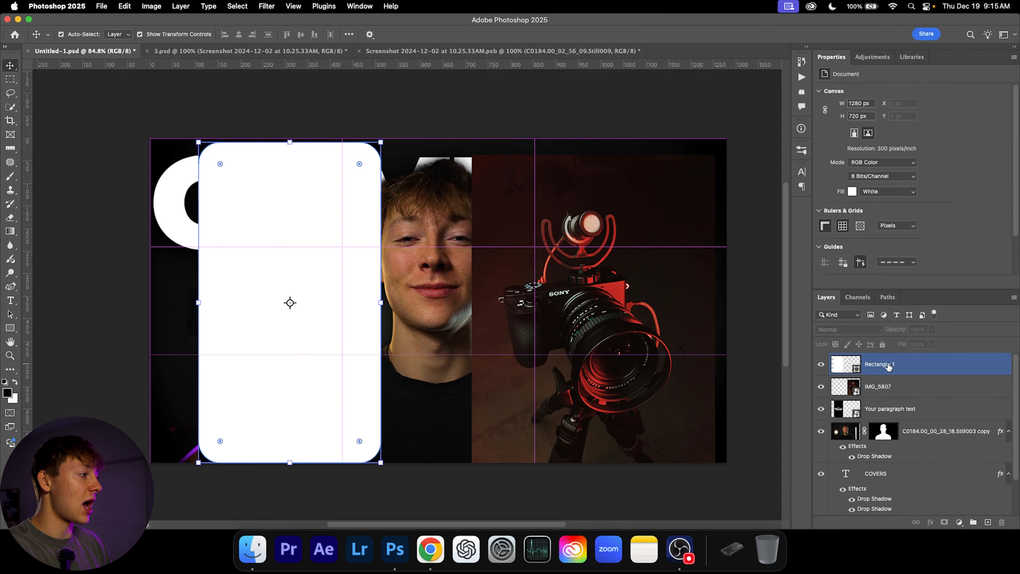
click(875, 387)
click(877, 409)
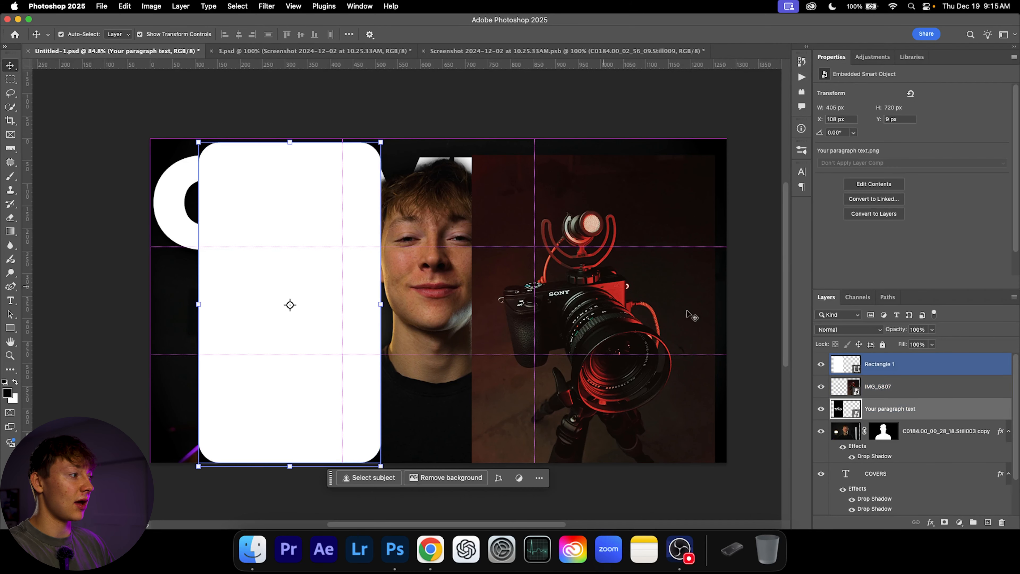
drag(931, 410, 889, 357)
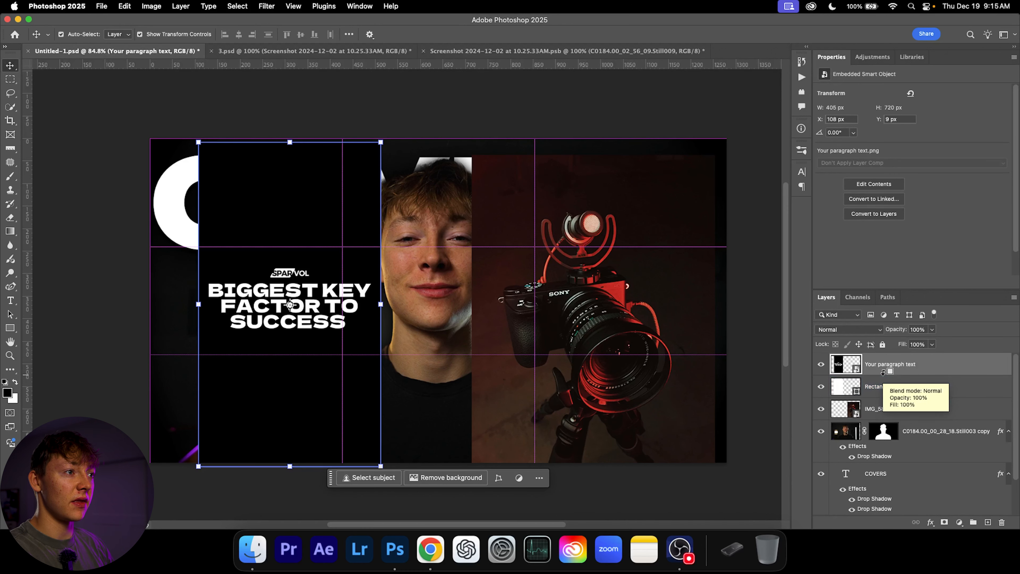
alt+click(882, 373)
click(65, 221)
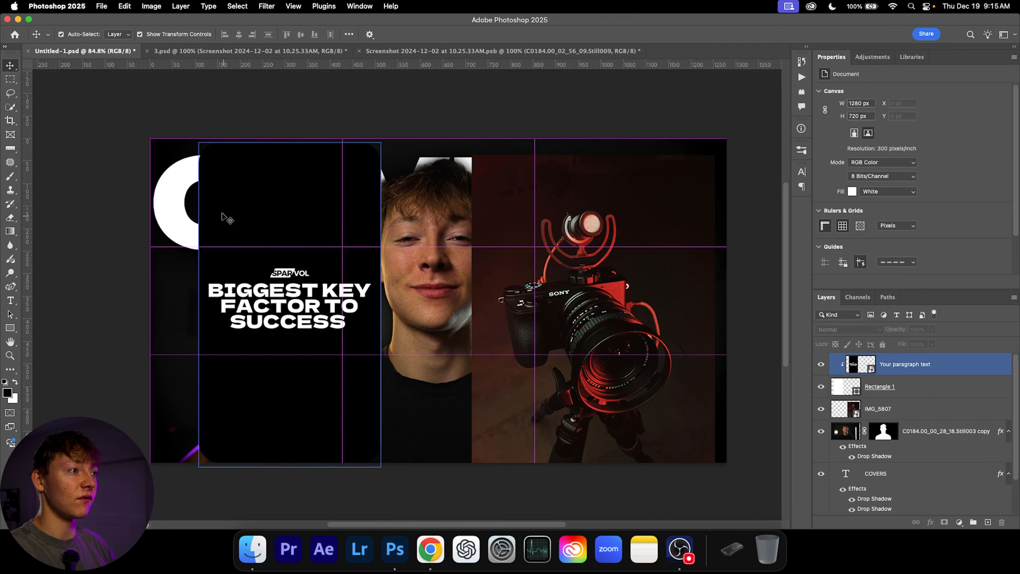
- Hide the dark background photo layer to inspect the rounded cover against white
shift+click(847, 388)
scroll(834, 454, down, 3)
click(821, 387)
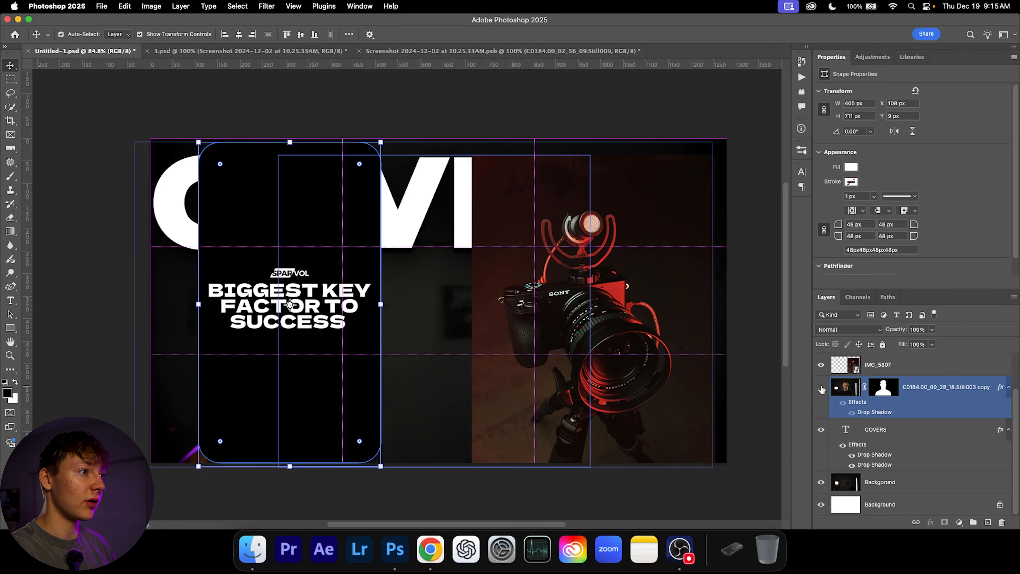
click(821, 387)
click(821, 481)
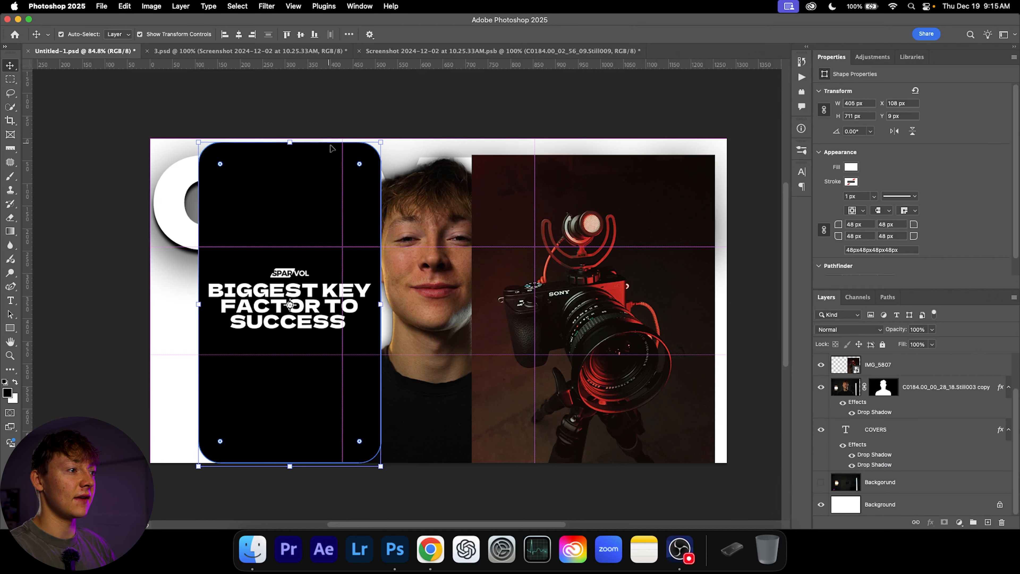
click(109, 378)
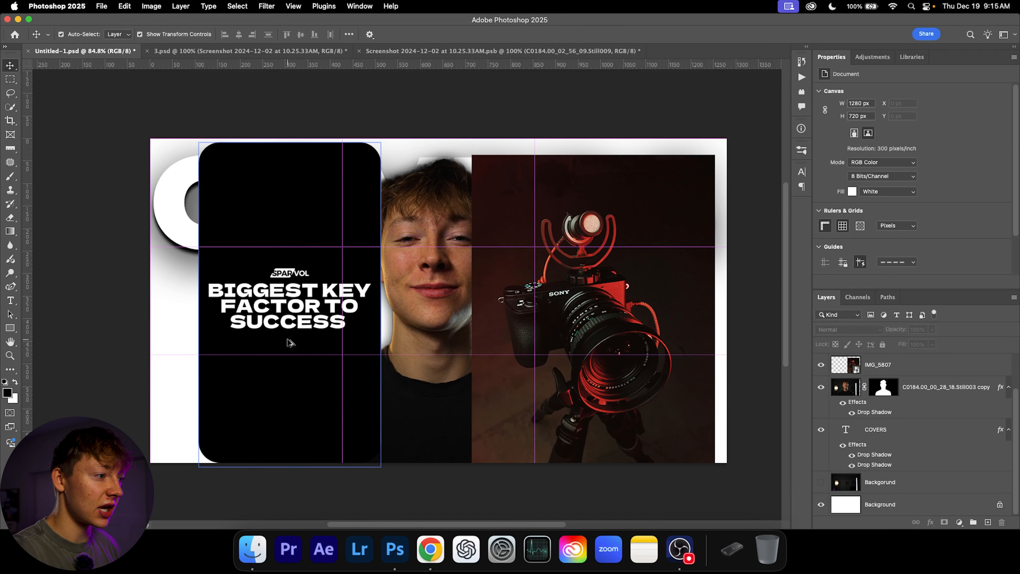
- Narrow the rounded rectangle to 404 px by pulling in its edge beside the portrait, and apply the transform
scroll(291, 344, up, 5)
click(441, 356)
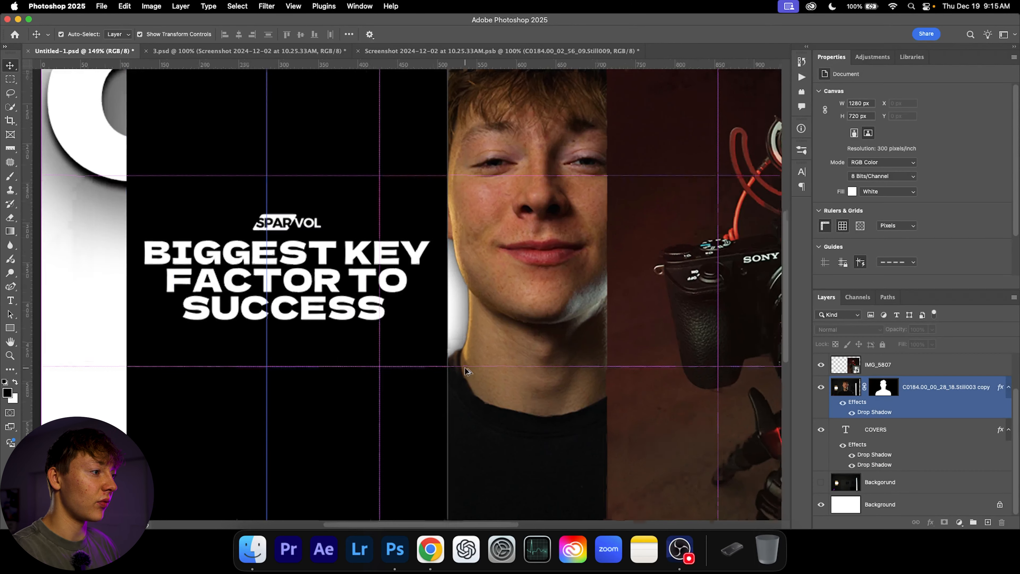
scroll(470, 367, up, 5)
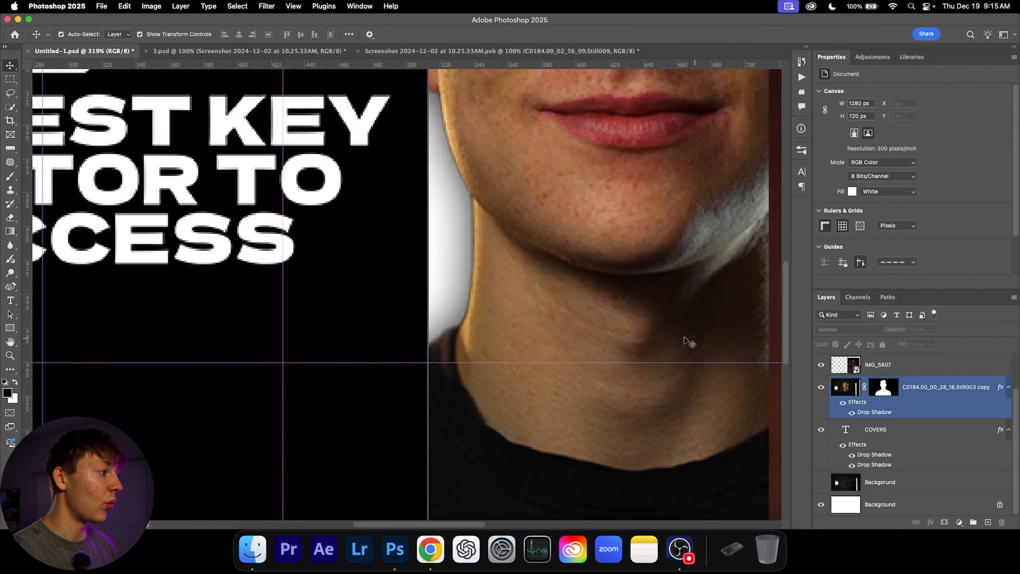
scroll(382, 297, down, 8)
scroll(930, 418, up, 3)
click(923, 386)
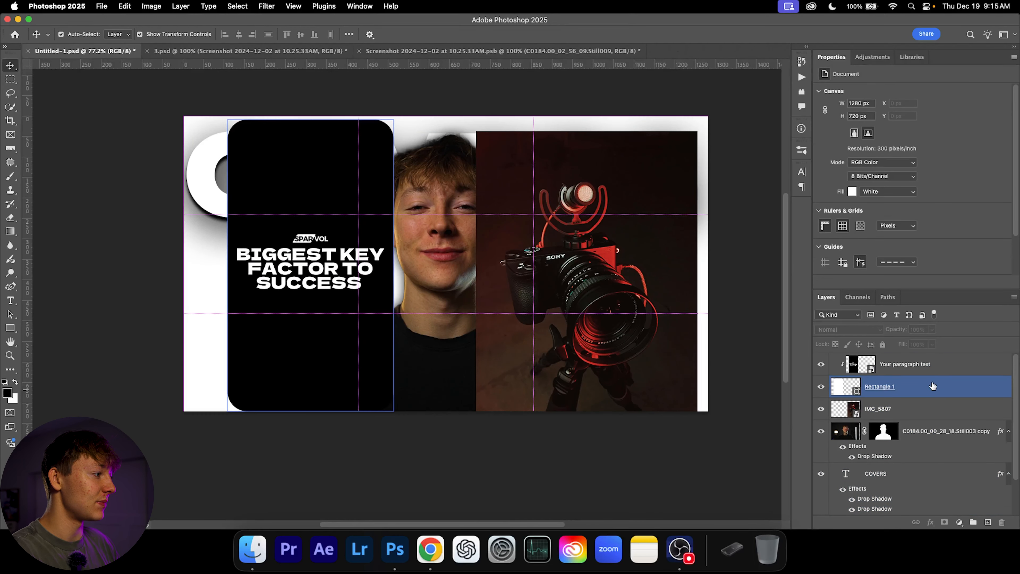
scroll(383, 267, up, 4)
scroll(384, 266, up, 8)
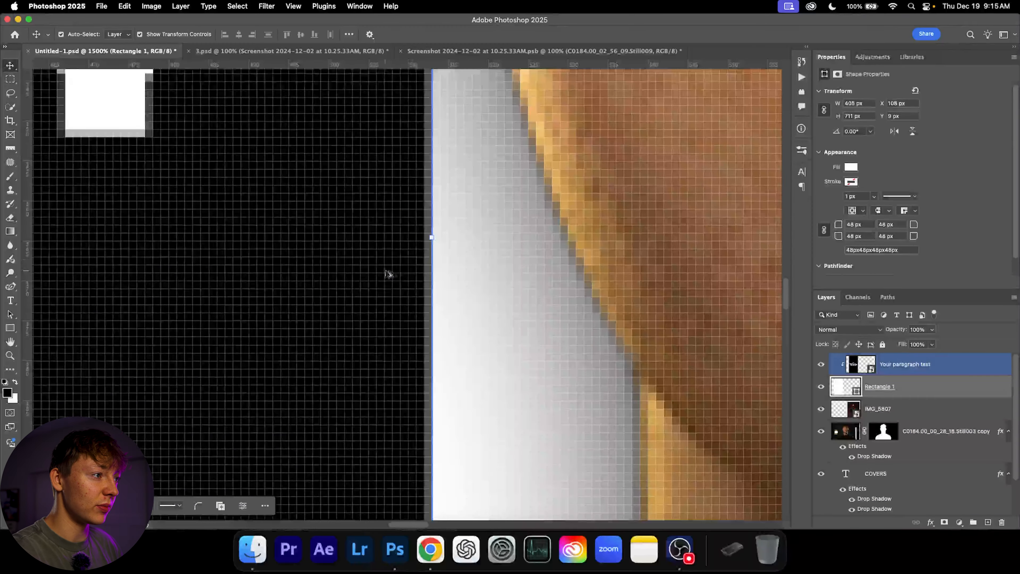
click(432, 238)
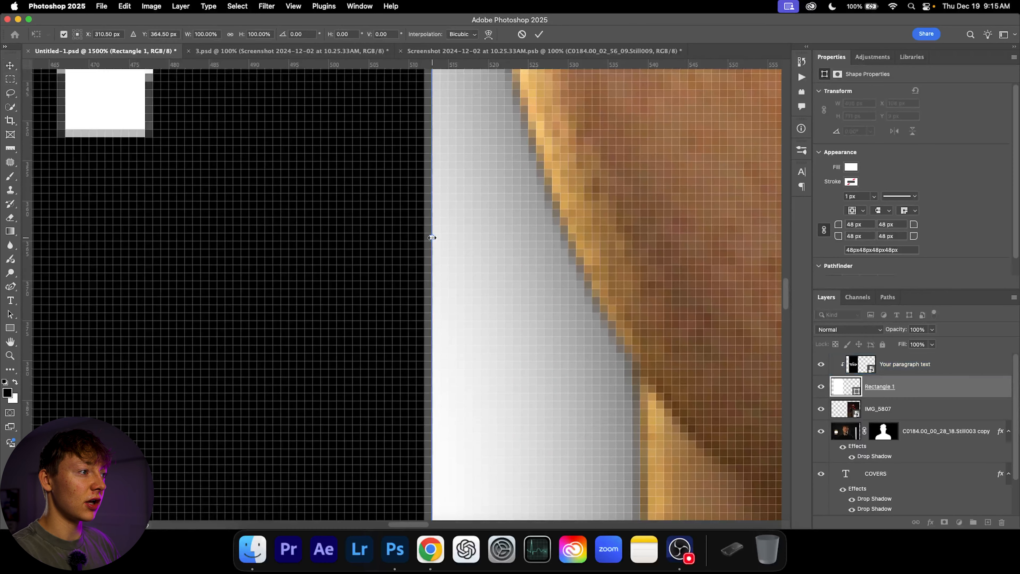
drag(429, 237, 422, 239)
scroll(499, 253, down, 10)
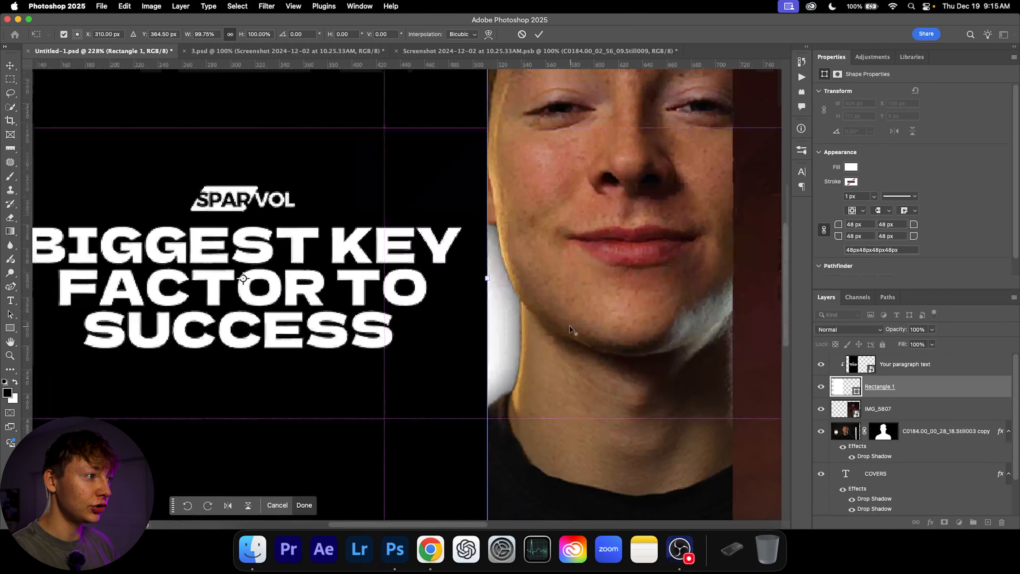
click(562, 419)
scroll(504, 350, up, 3)
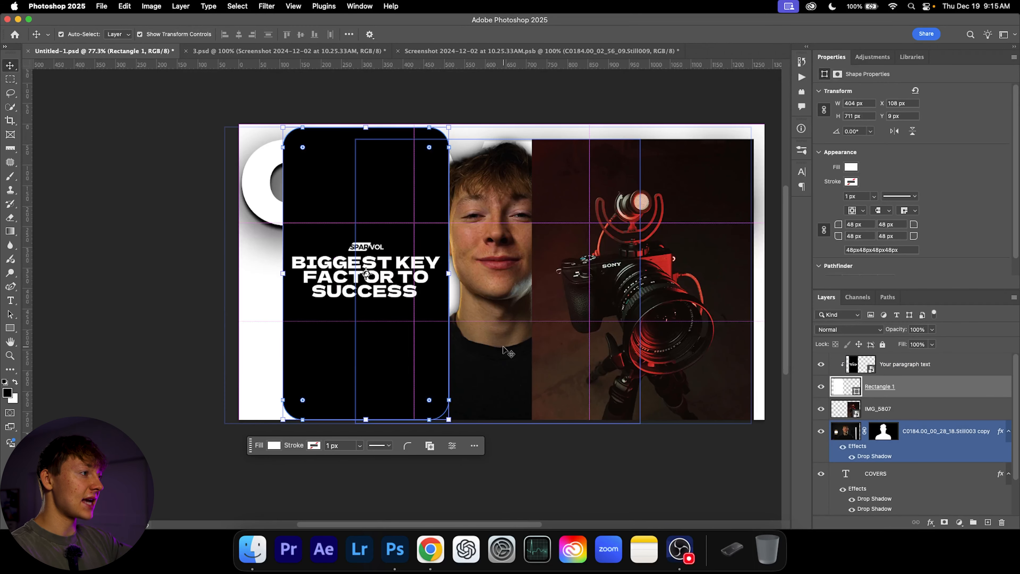
- Duplicate the rounded rectangle, placing one over the camera image and clipping IMG_5807 to it
click(918, 387)
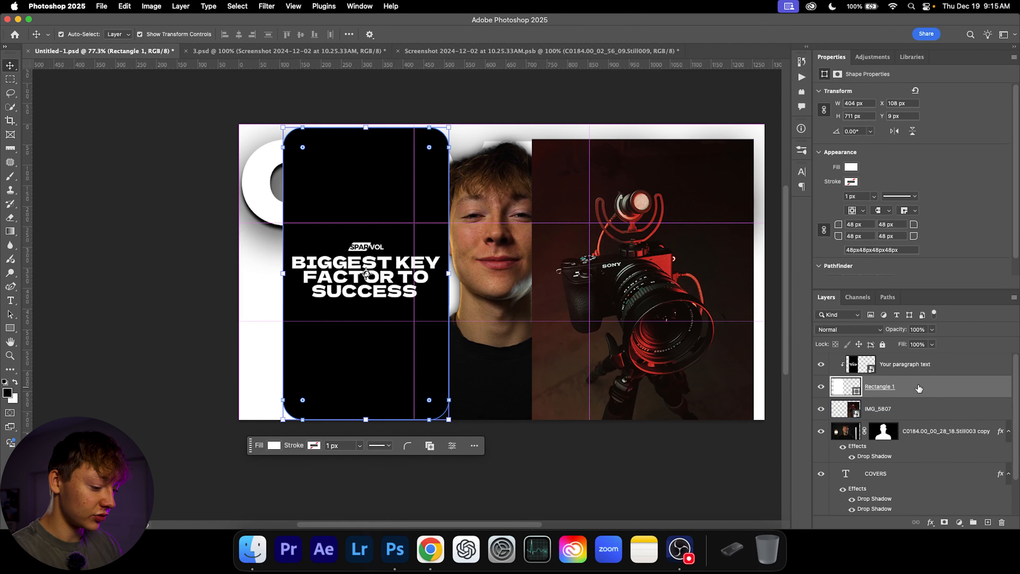
key(super+j)
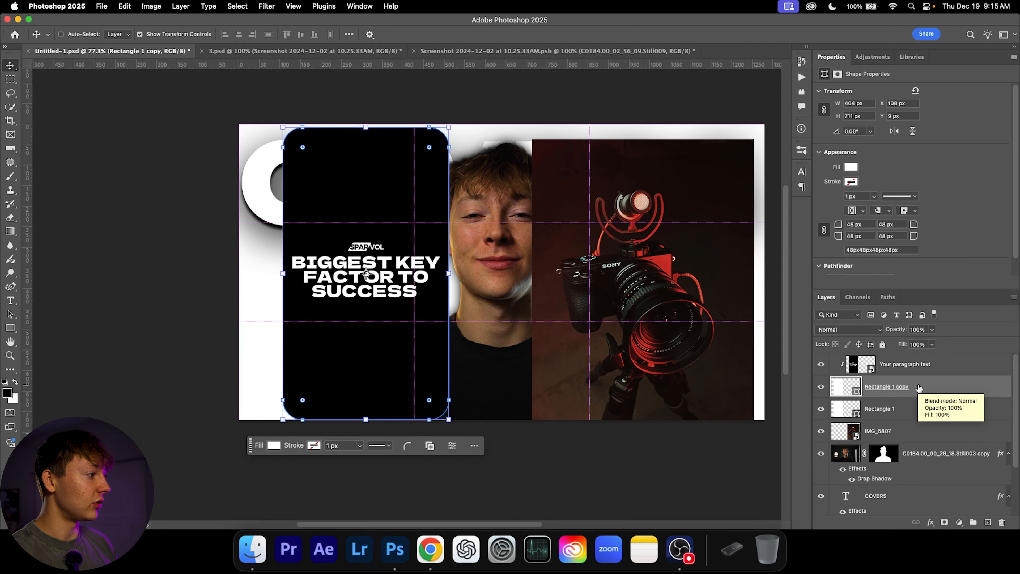
click(842, 414)
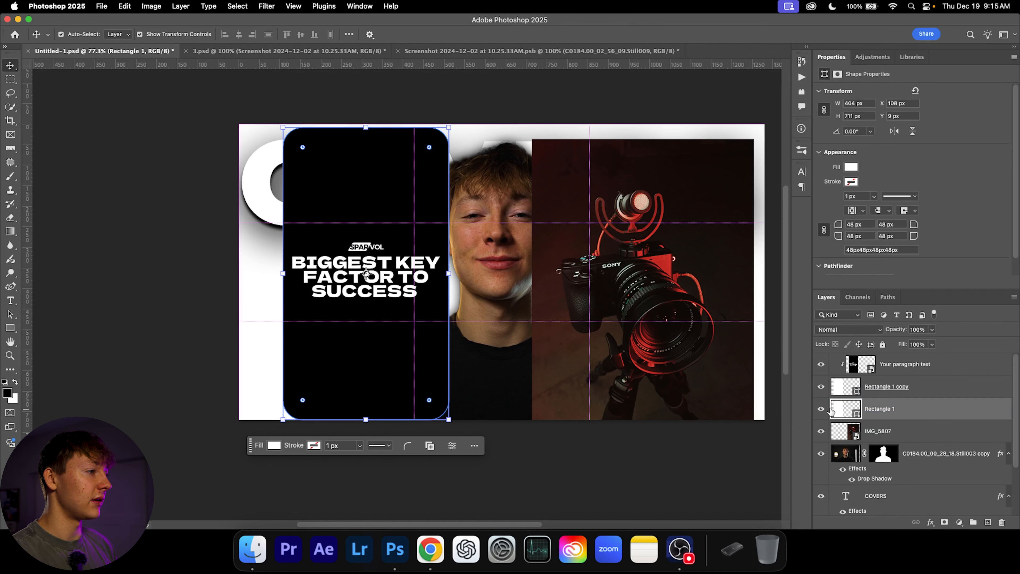
key(super+t)
drag(349, 202, 637, 218)
scroll(470, 433, right, 5)
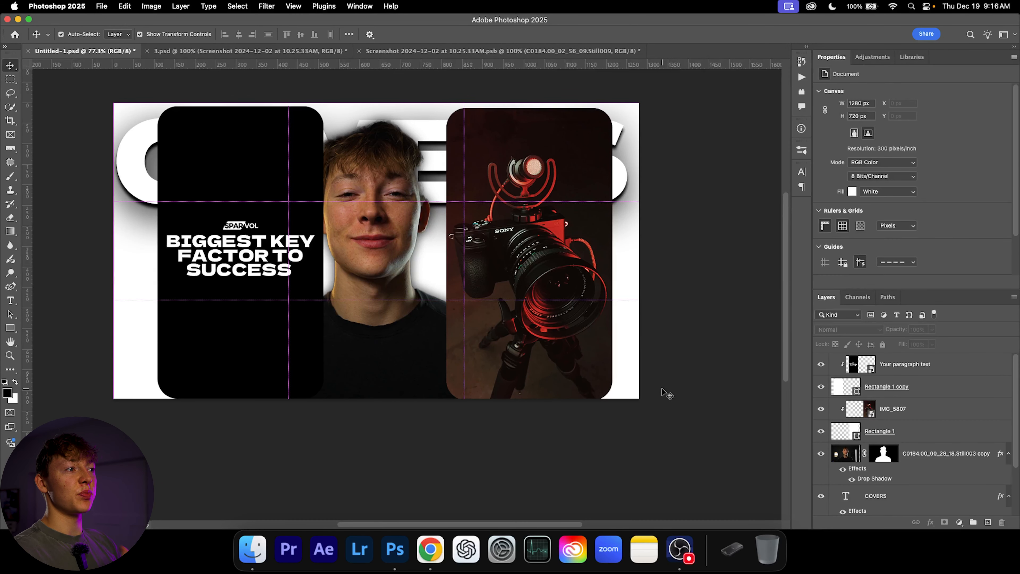
- Show the dark background photo layer again
scroll(843, 430, down, 3)
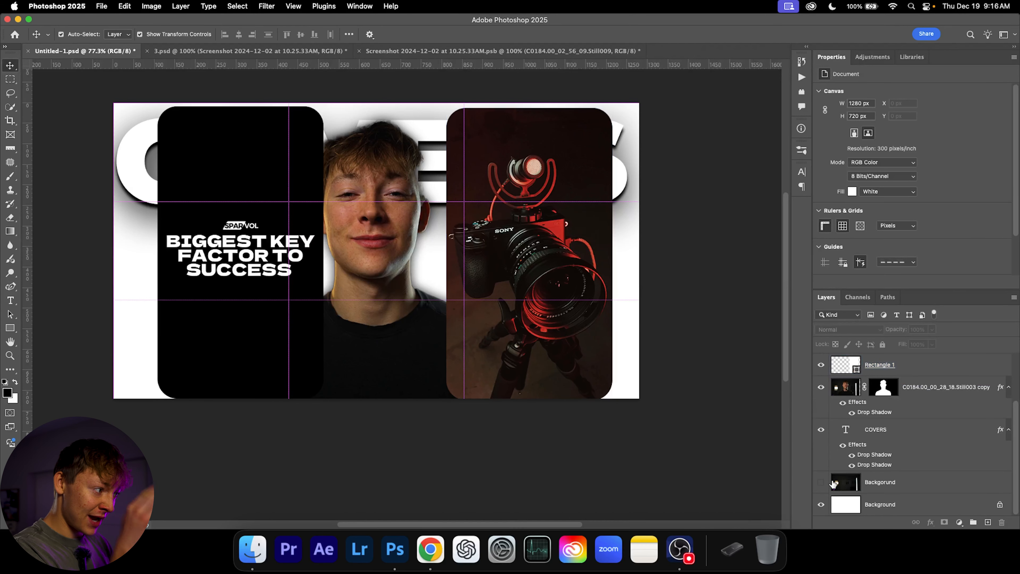
click(820, 482)
click(579, 364)
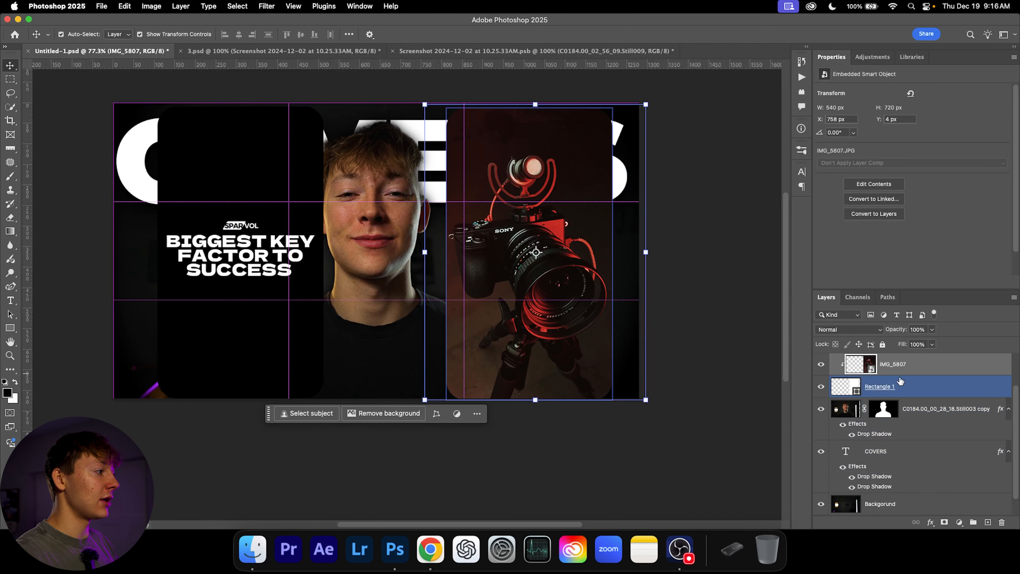
- Release and reapply the clipping of IMG_5807 to its rounded rectangle
scroll(910, 397, up, 1)
alt+click(912, 400)
alt+click(911, 401)
alt+click(909, 400)
alt+click(908, 401)
click(686, 446)
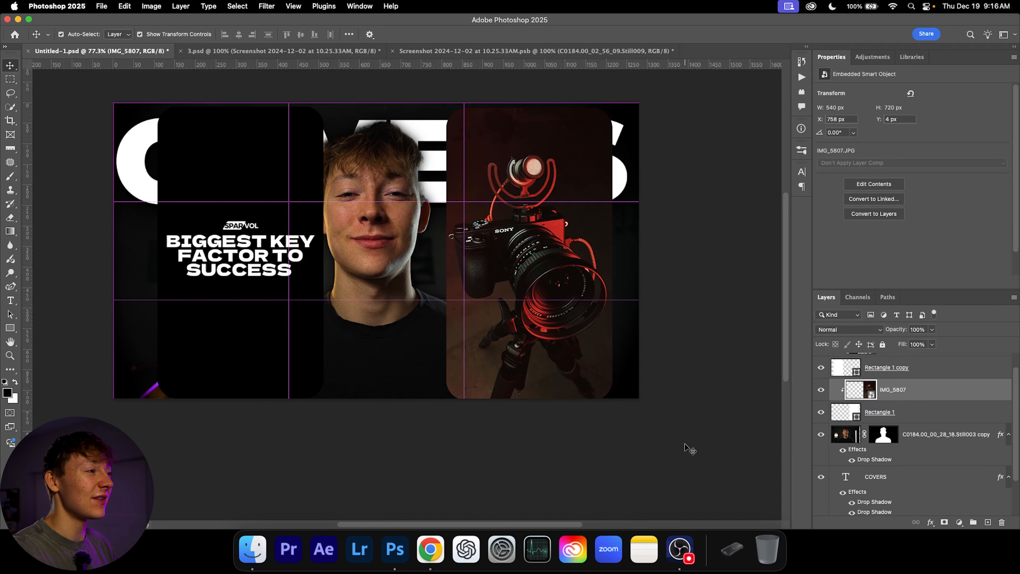
- Try shifting the camera image sideways inside its rounded rectangle, and undo the move
click(862, 394)
drag(587, 306, 500, 310)
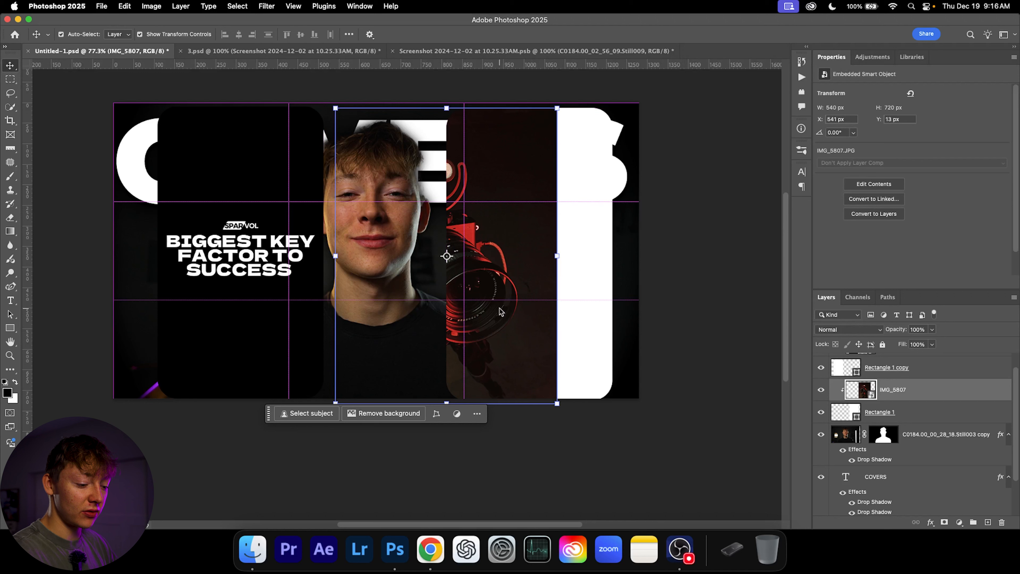
key(super+z)
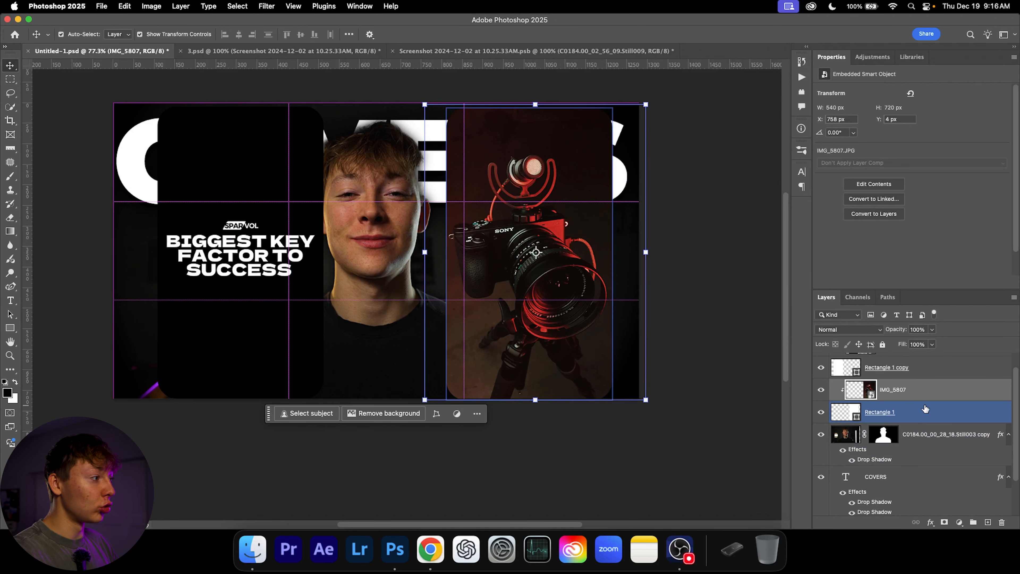
- Merge IMG_5807 and its rounded rectangle into a single layer
click(924, 408)
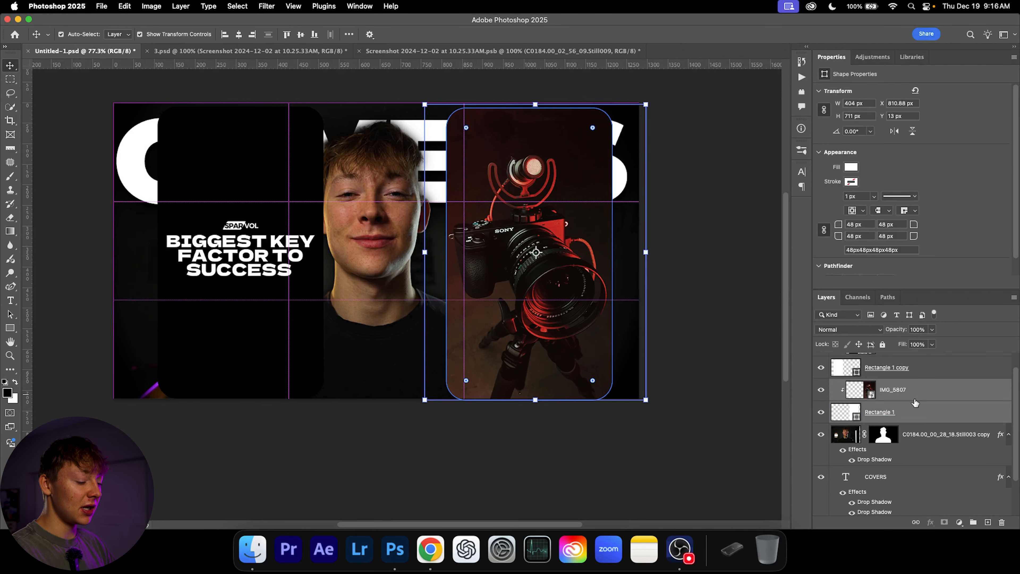
key(super+e)
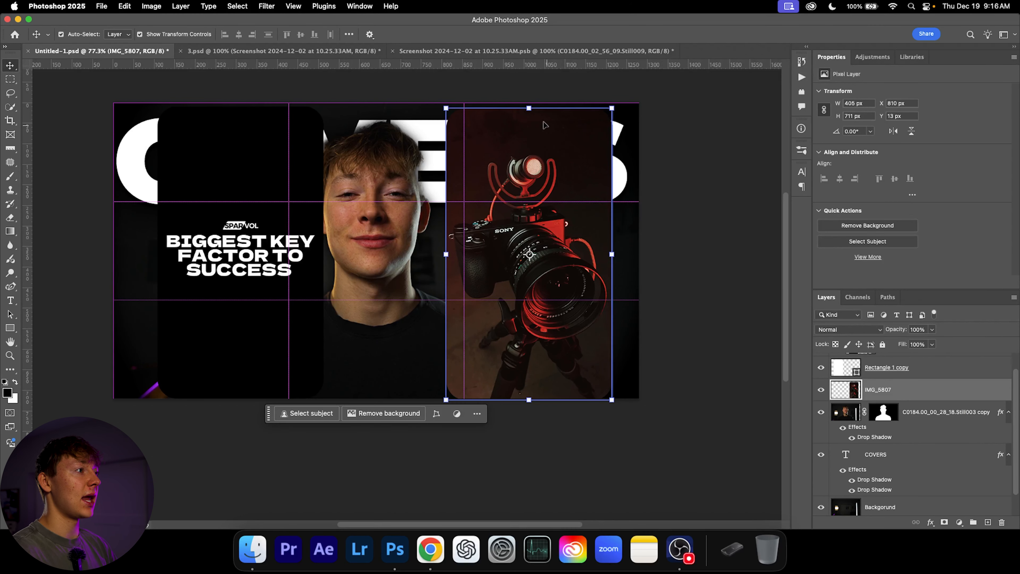
- Try transforming the merged camera cover, and undo the change
key(super+t)
drag(608, 251, 579, 255)
key(super+z)
- Merge Your paragraph text with its rounded rectangle, and move both cover layers below the portrait cutout
scroll(928, 405, up, 2)
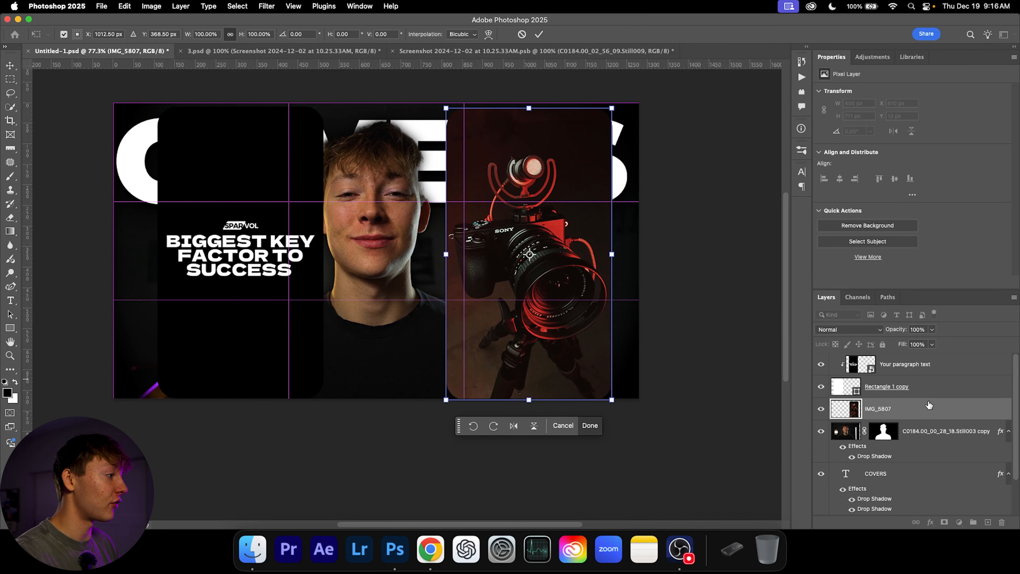
double_click(925, 391)
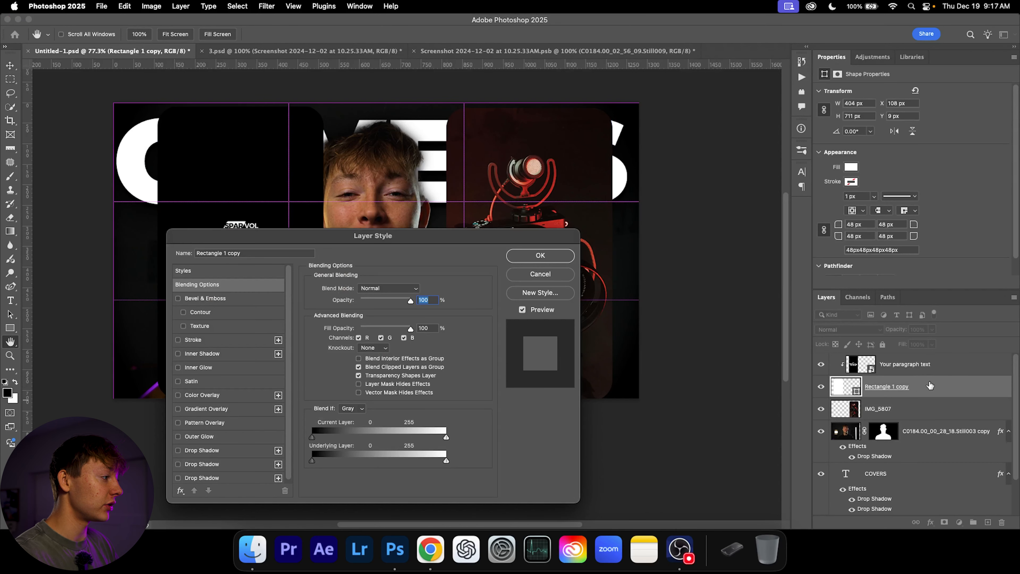
drag(902, 364, 882, 440)
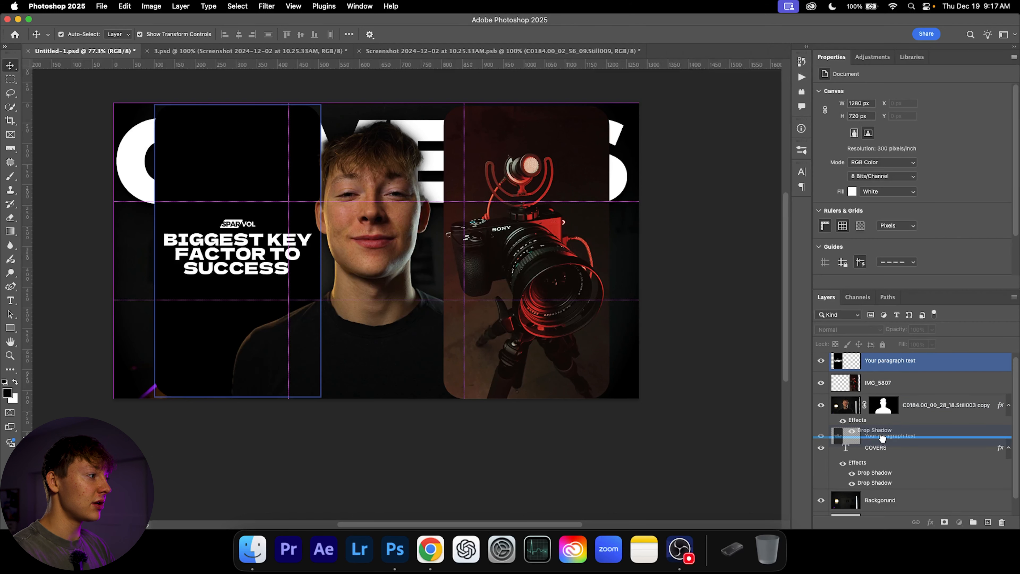
drag(905, 366, 895, 416)
click(239, 268)
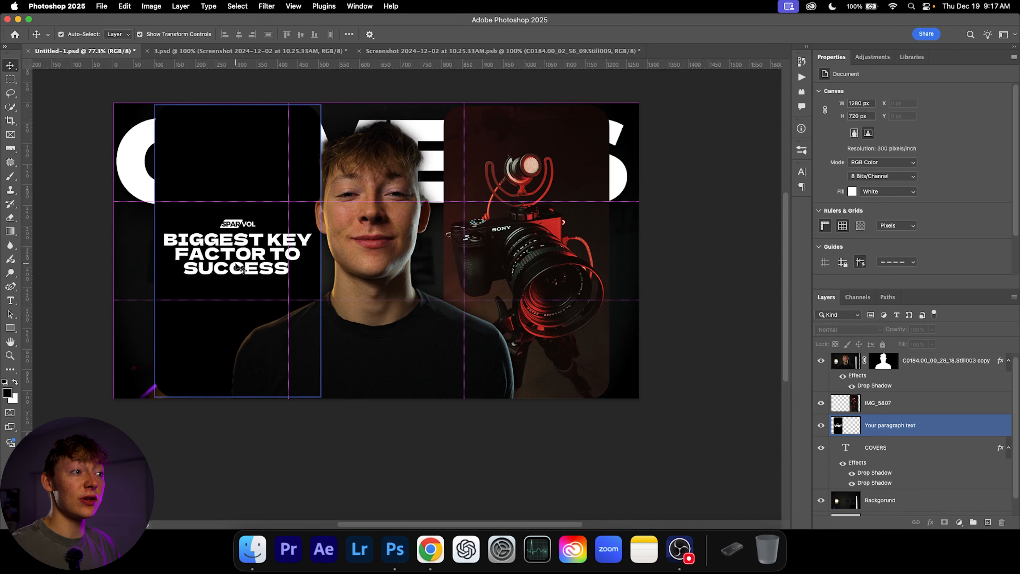
- Scale both cover layers together to about 74% and position the pair along the canvas's lower edge
click(921, 402)
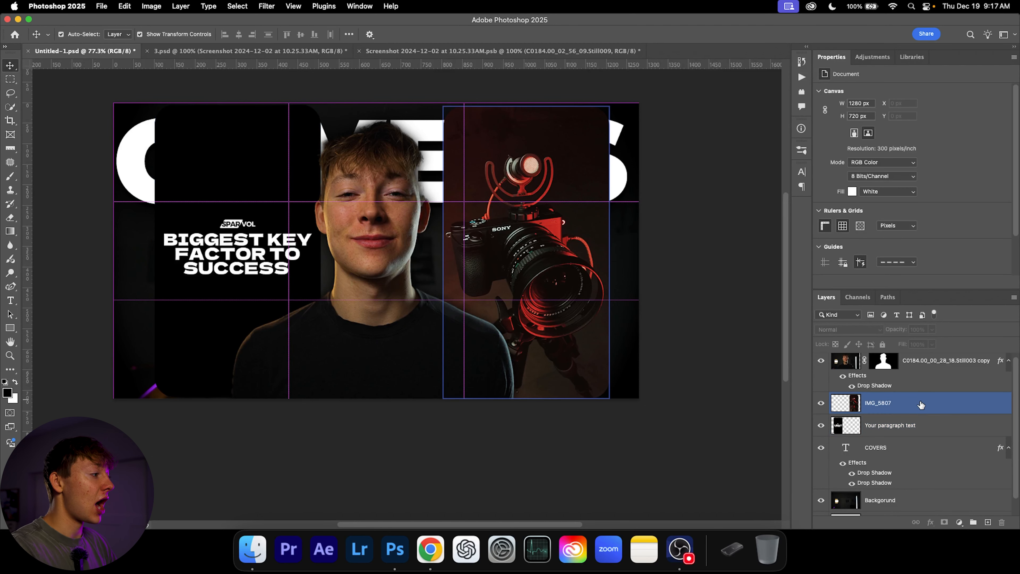
shift+click(918, 425)
key(super+t)
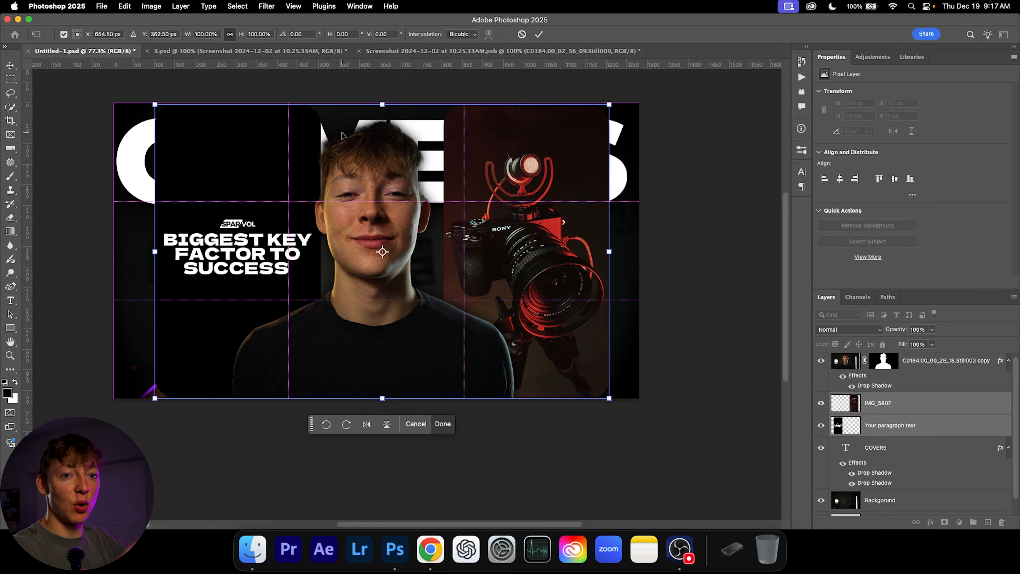
drag(608, 104, 539, 150)
mouse_move(452, 202)
mouse_down()
mouse_move(517, 205)
mouse_move(457, 196)
mouse_up()
drag(549, 141, 494, 175)
drag(427, 199, 407, 204)
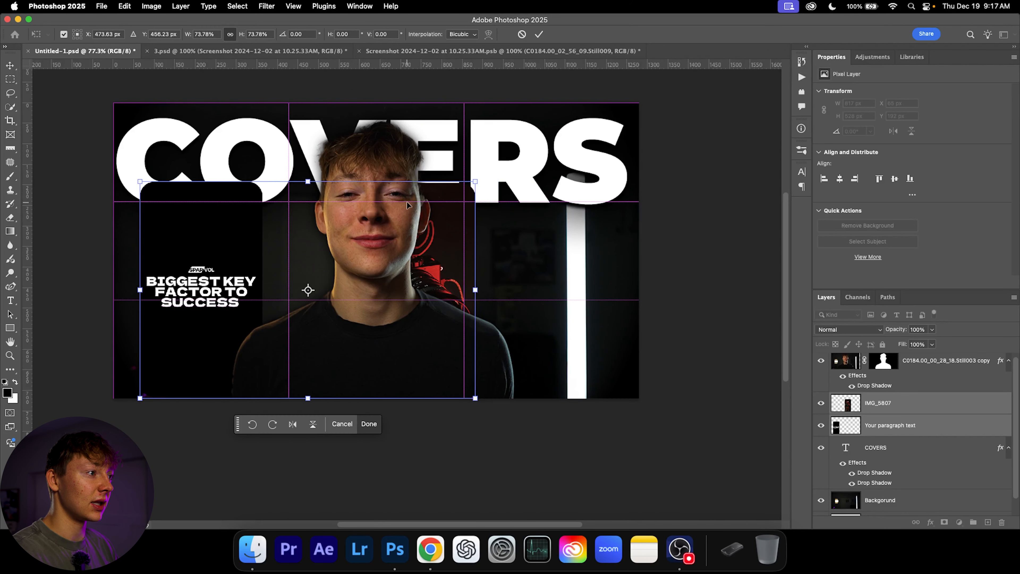
click(368, 423)
- Move the camera cover out to the portrait's right side, and nudge the text cover on the left
click(429, 254)
drag(429, 254, 586, 259)
click(510, 452)
drag(221, 257, 222, 256)
click(286, 459)
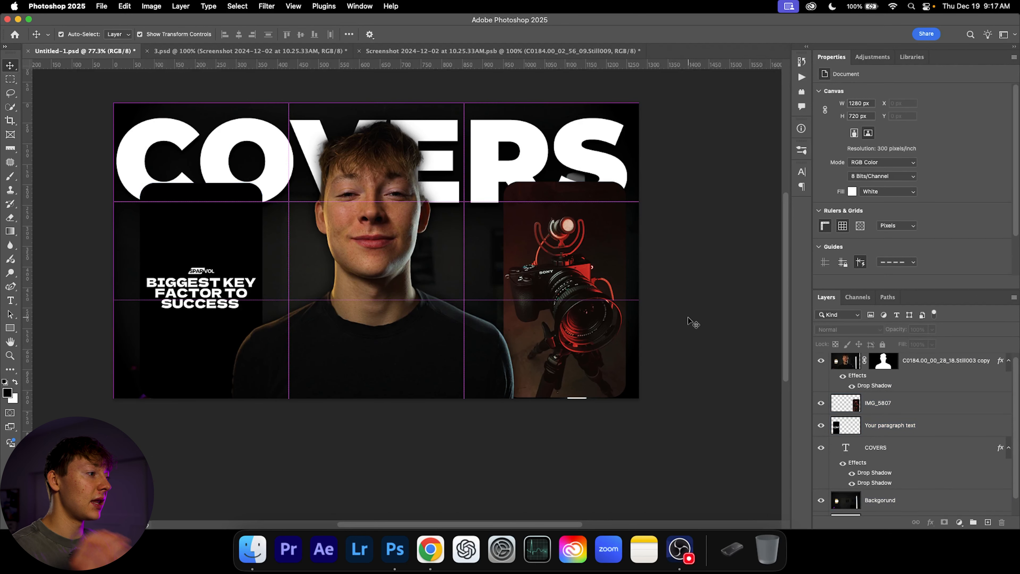
- Add a Bevel & Emboss effect to the IMG_5807 camera cover: smooth Inner Bevel, depth 43%, size 18 px, soften 16 px
click(538, 241)
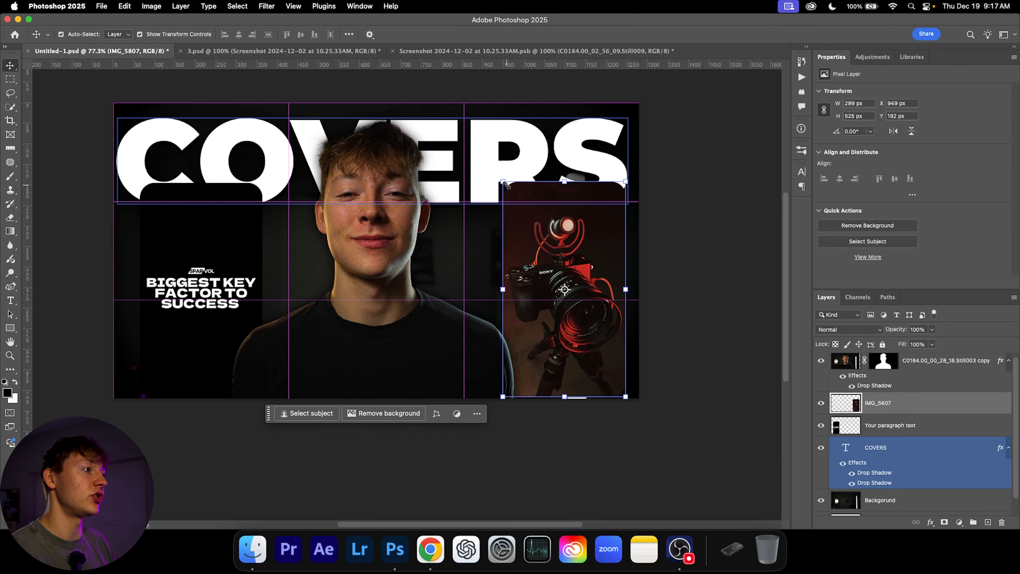
double_click(944, 403)
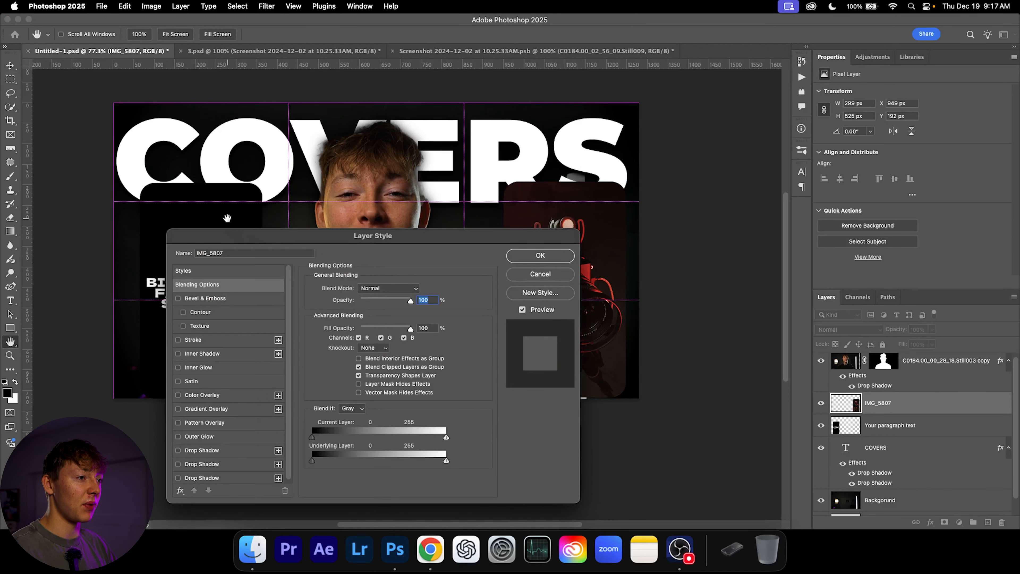
drag(296, 243, 189, 114)
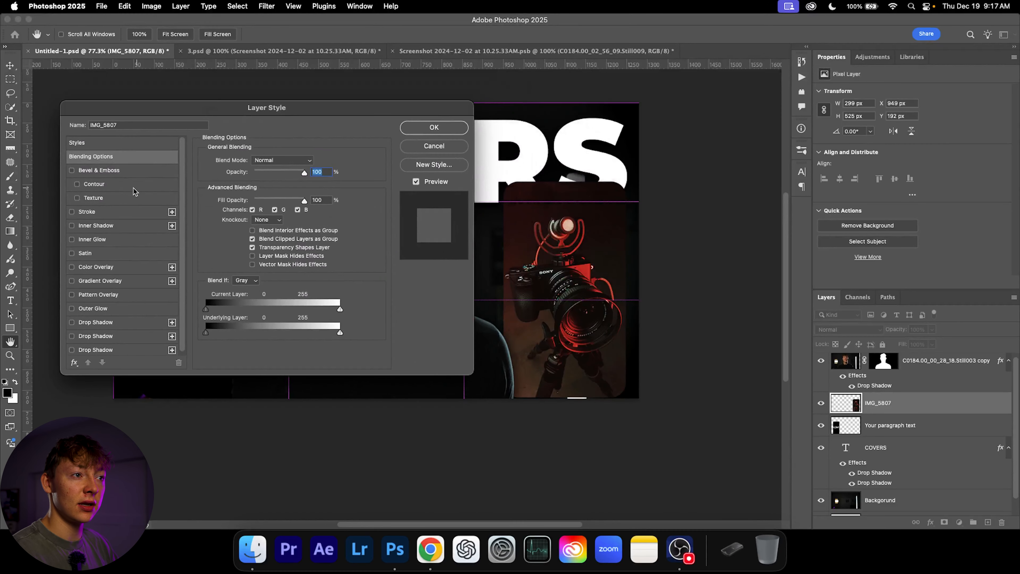
click(72, 171)
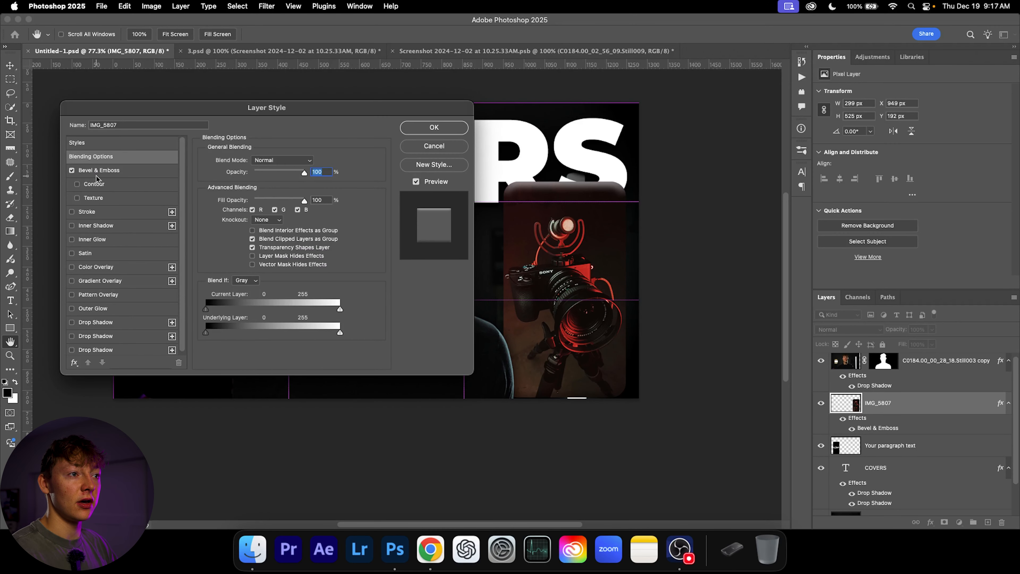
click(147, 176)
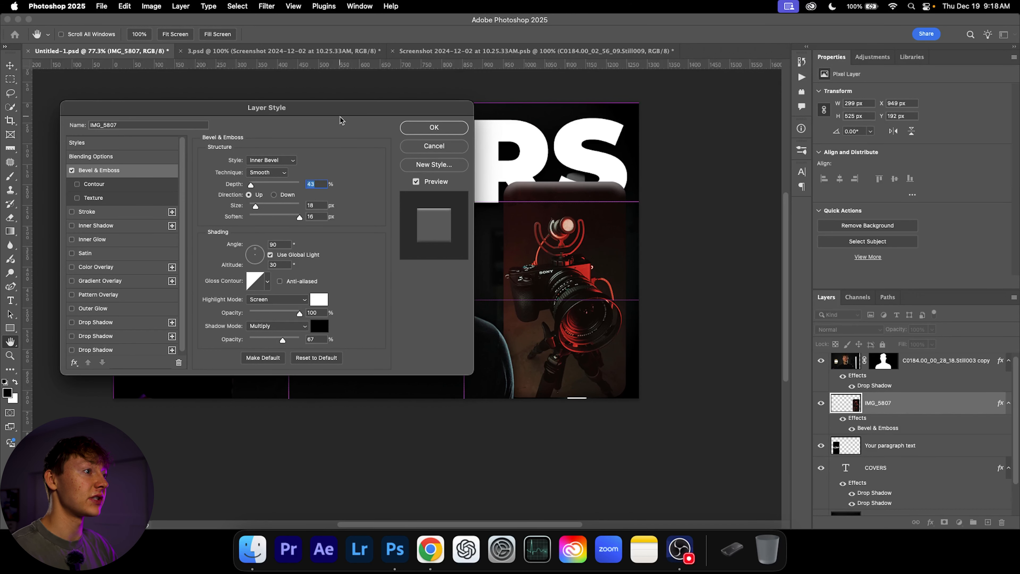
drag(335, 104, 452, 110)
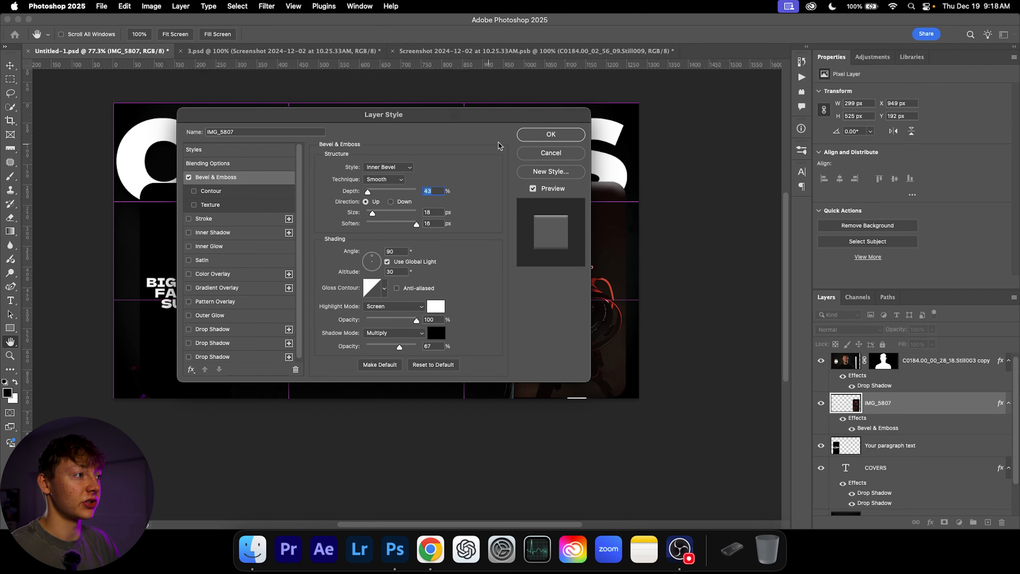
click(555, 135)
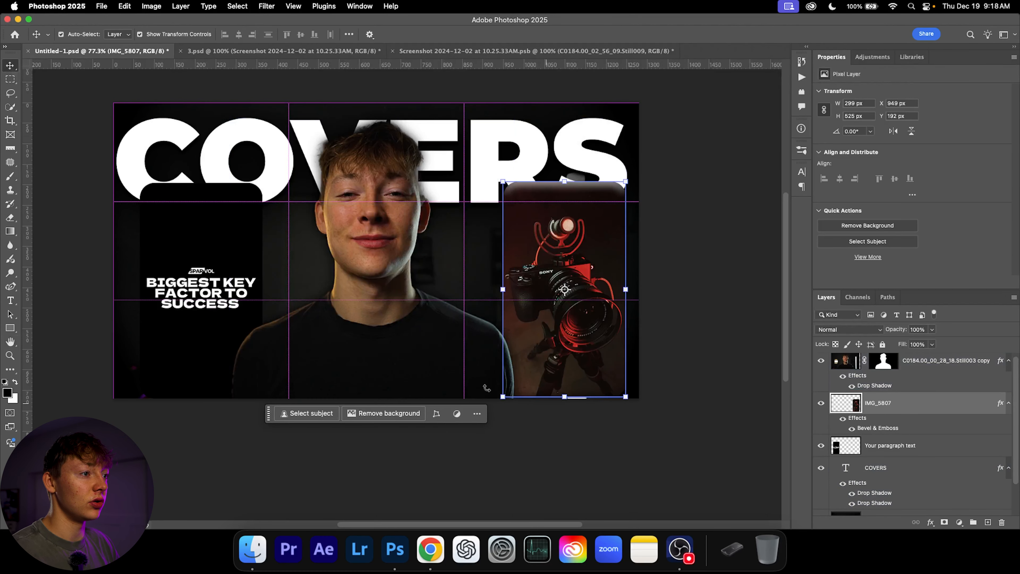
- Add Bevel & Emboss and a single Drop Shadow to the Your paragraph text cover
double_click(941, 445)
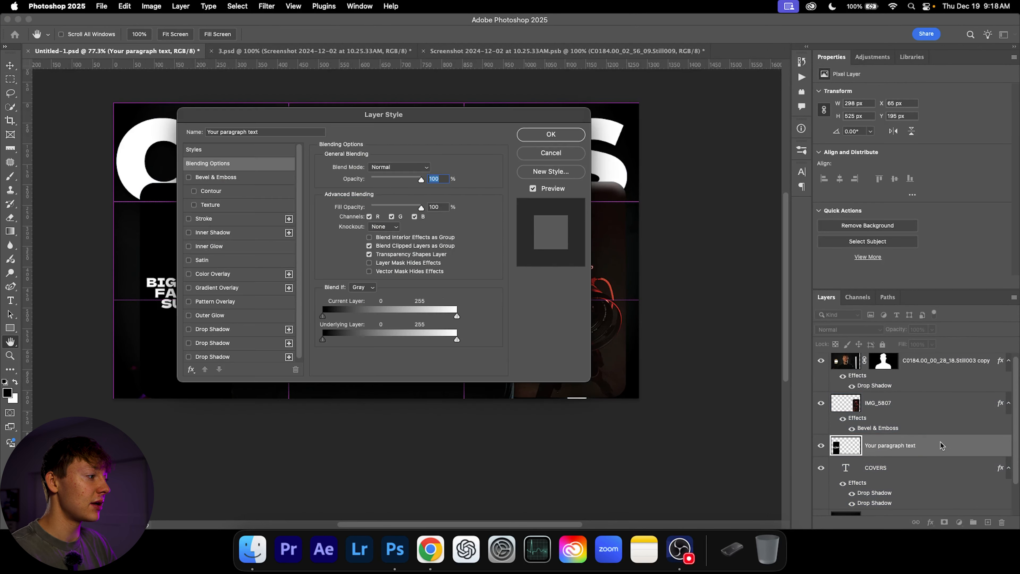
click(189, 178)
drag(441, 119, 552, 120)
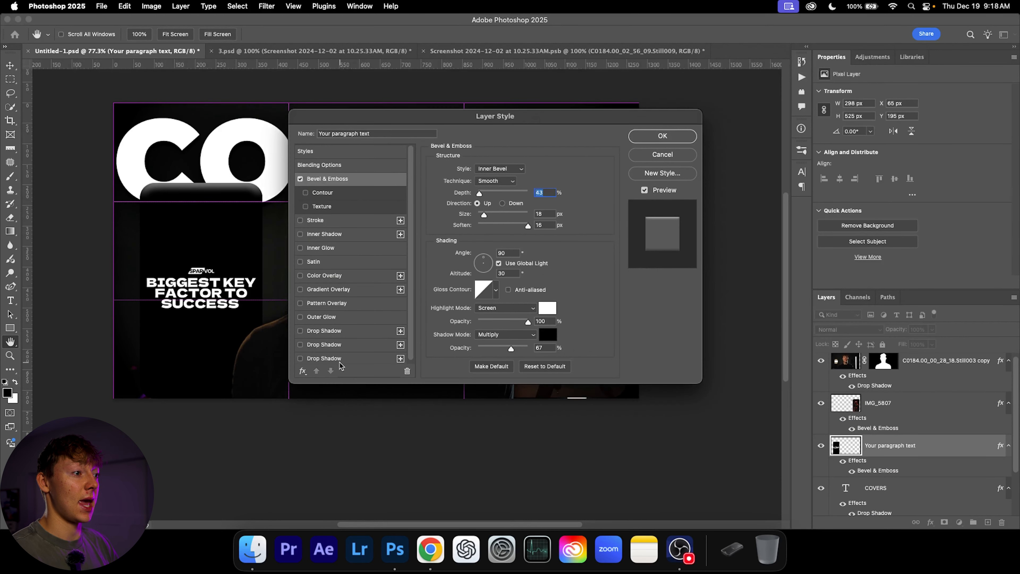
click(300, 344)
click(301, 358)
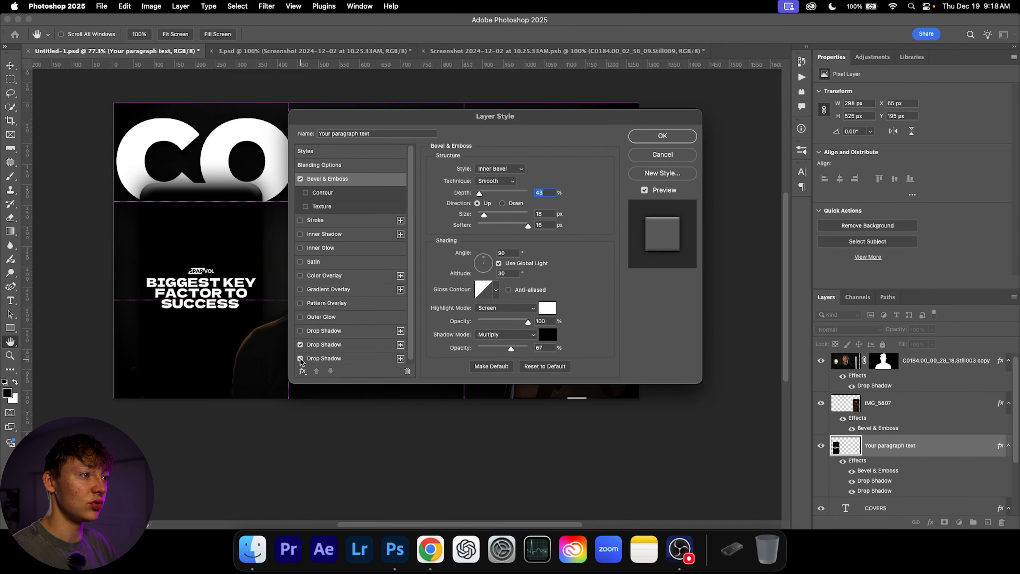
click(300, 359)
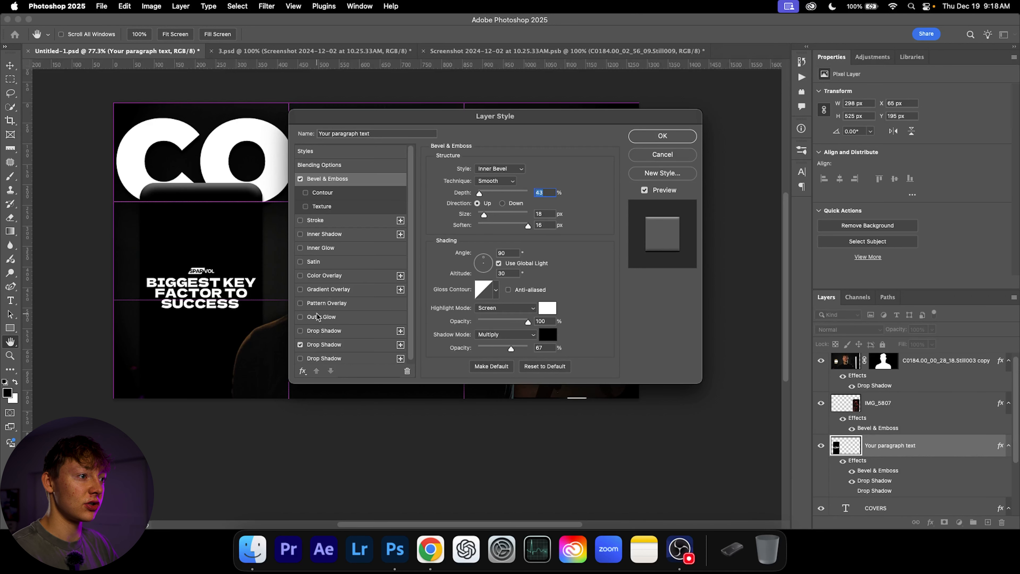
click(663, 136)
- Add a Drop Shadow to the IMG_5807 camera cover alongside its bevel
click(892, 415)
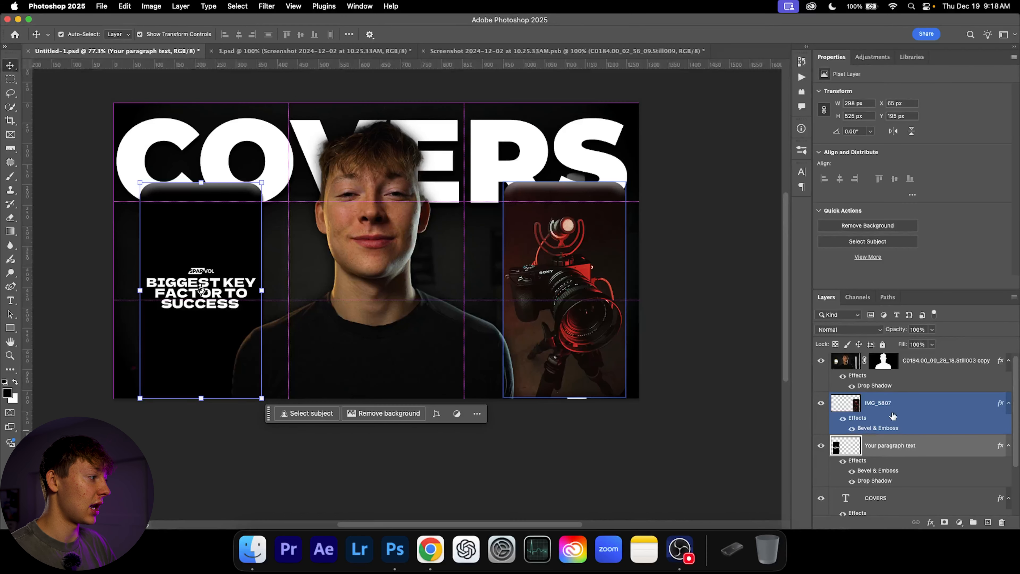
double_click(923, 405)
click(301, 345)
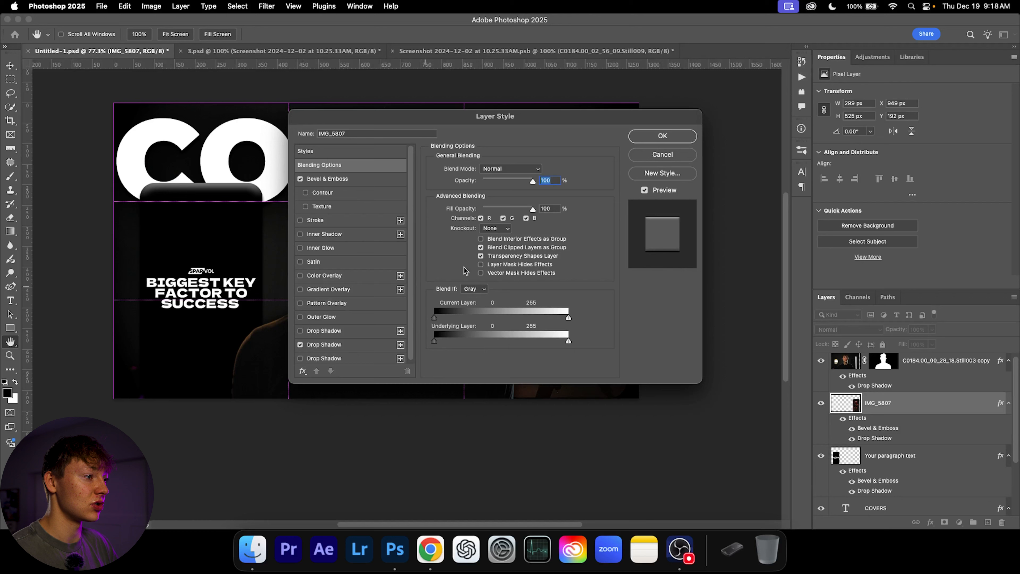
click(662, 137)
click(505, 392)
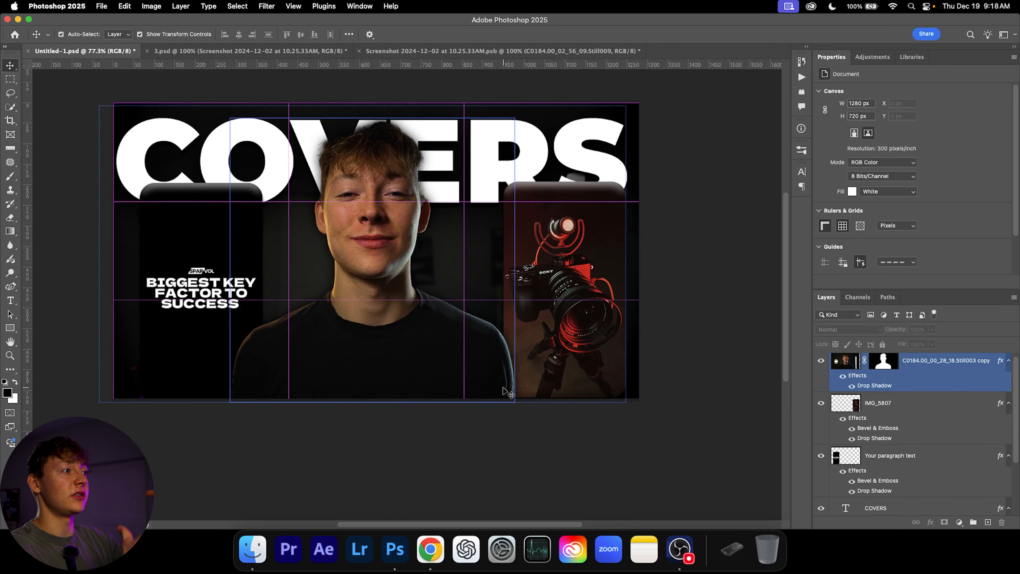
- Apply a slight perspective transform to both covers, shortening their inner edges, with about 2.9° of vertical skew on the camera cover
click(534, 253)
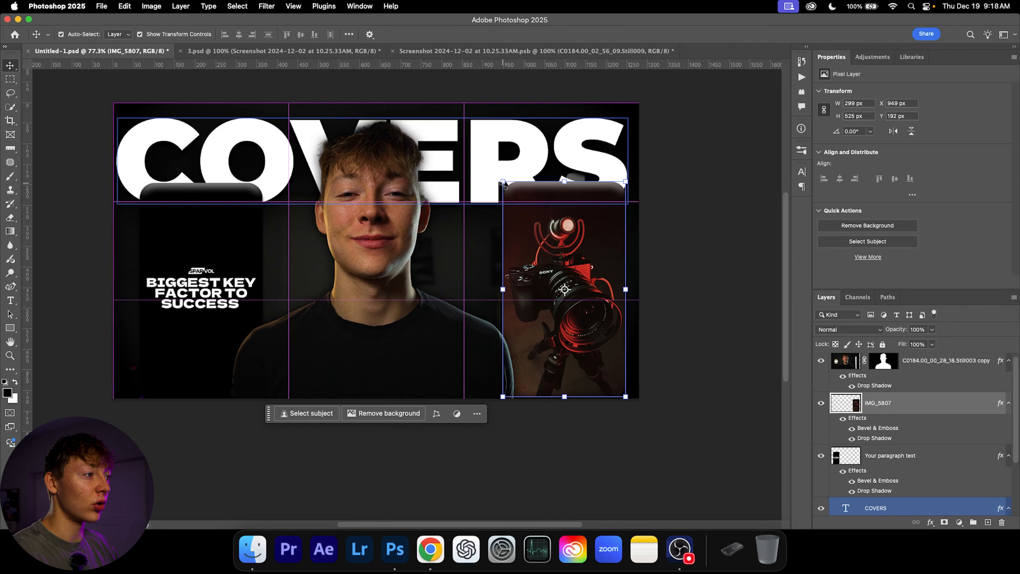
click(503, 289)
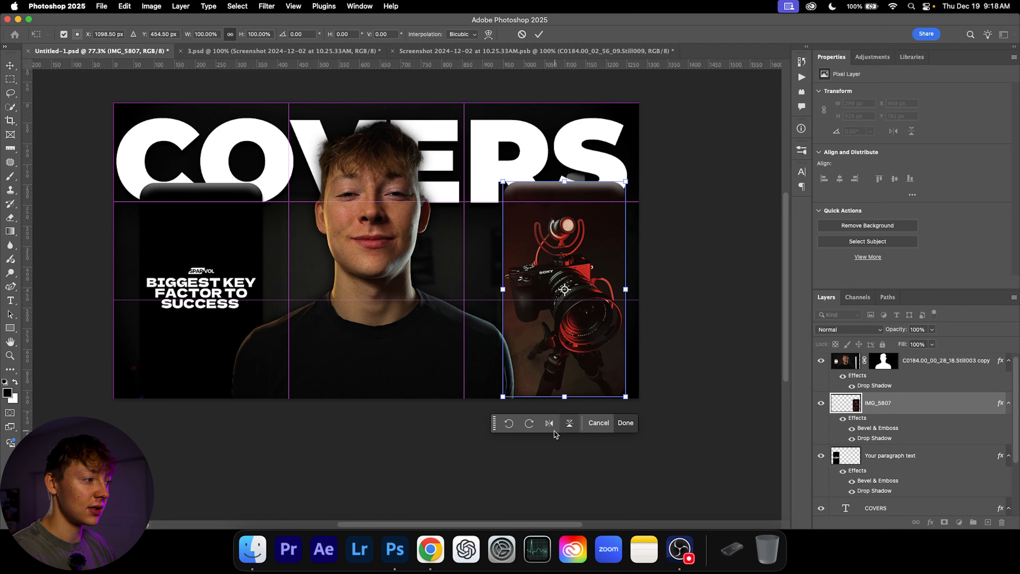
right_click(534, 246)
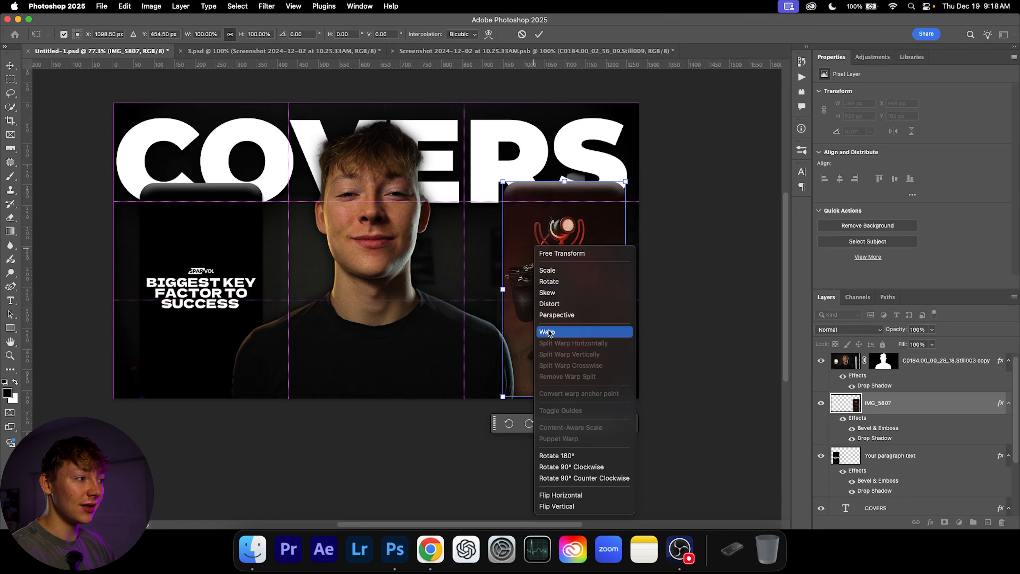
click(554, 316)
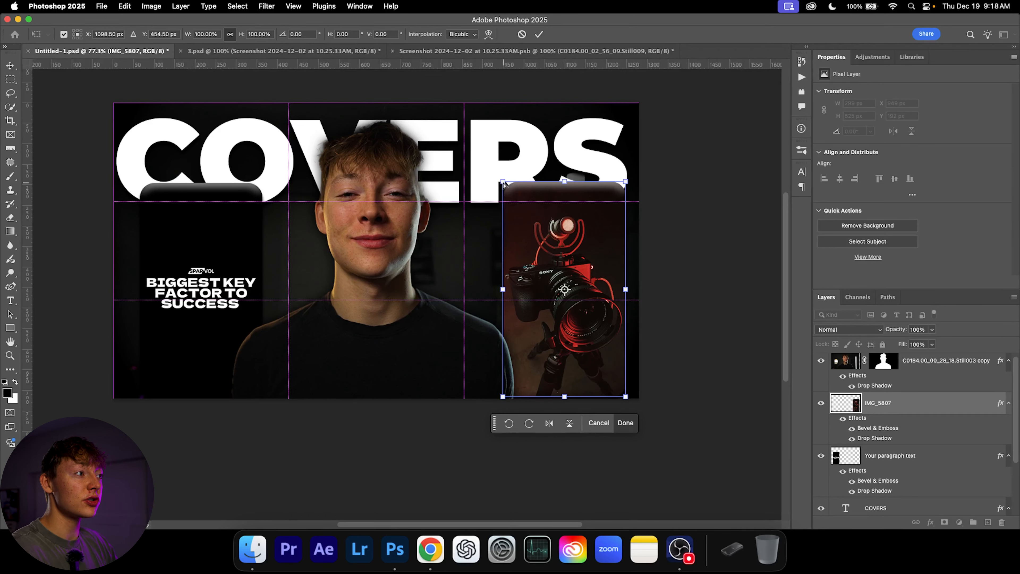
mouse_move(504, 183)
mouse_down()
mouse_move(516, 190)
mouse_move(502, 181)
mouse_move(503, 193)
mouse_up()
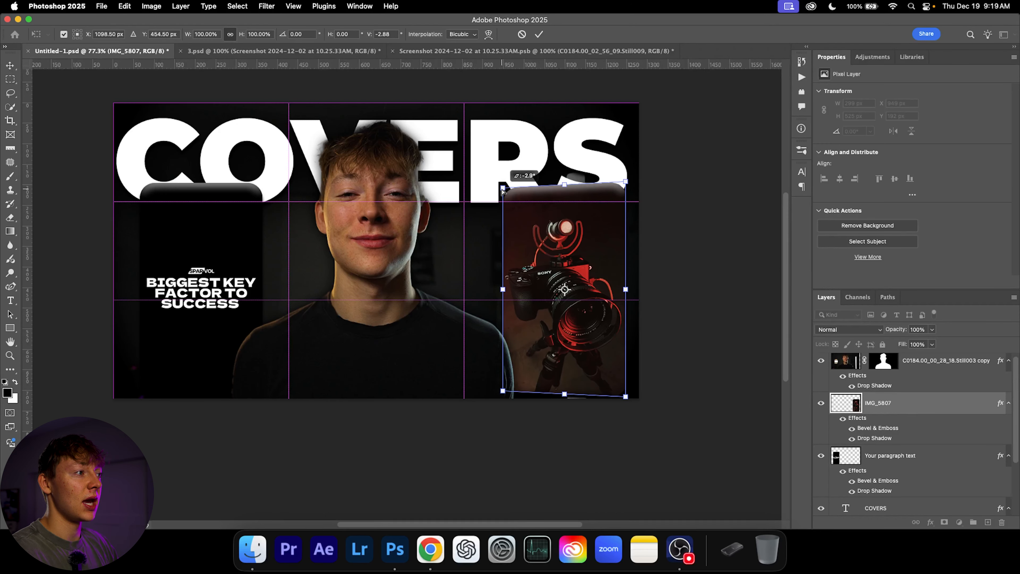
drag(502, 192, 502, 192)
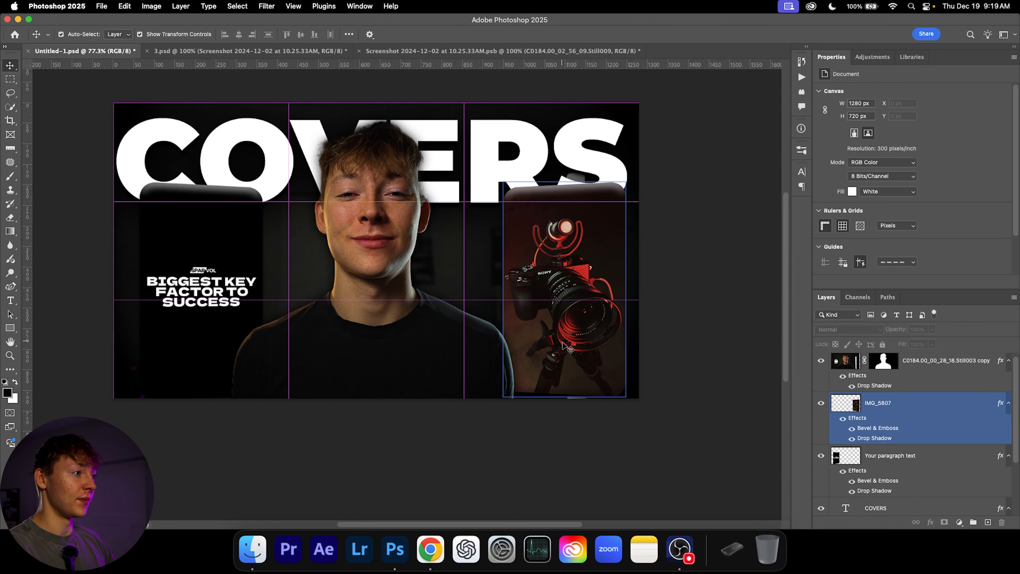
- Deselect the layers, hide the guides to check the composition, and show them again
click(625, 428)
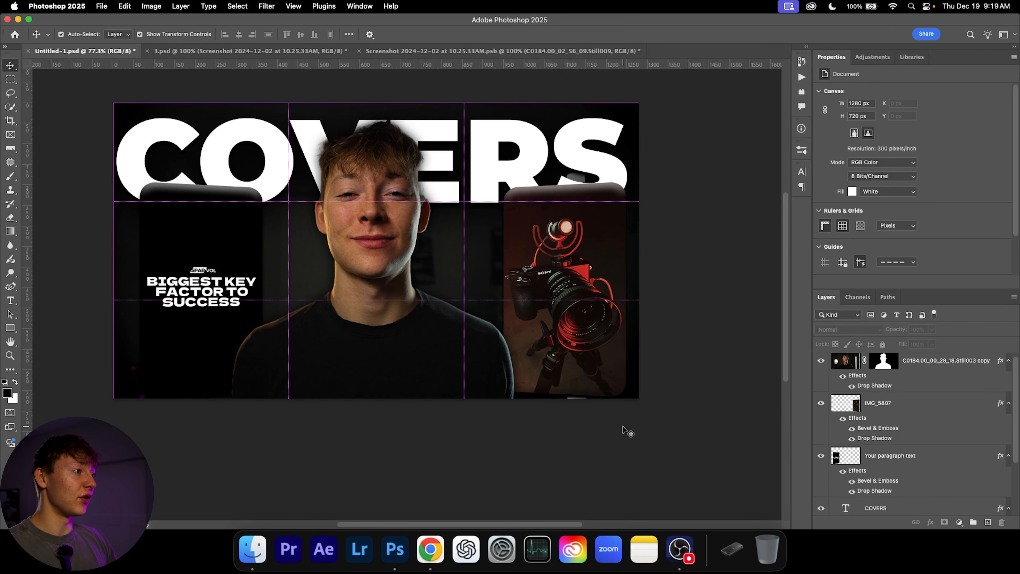
key(super+semicolon)
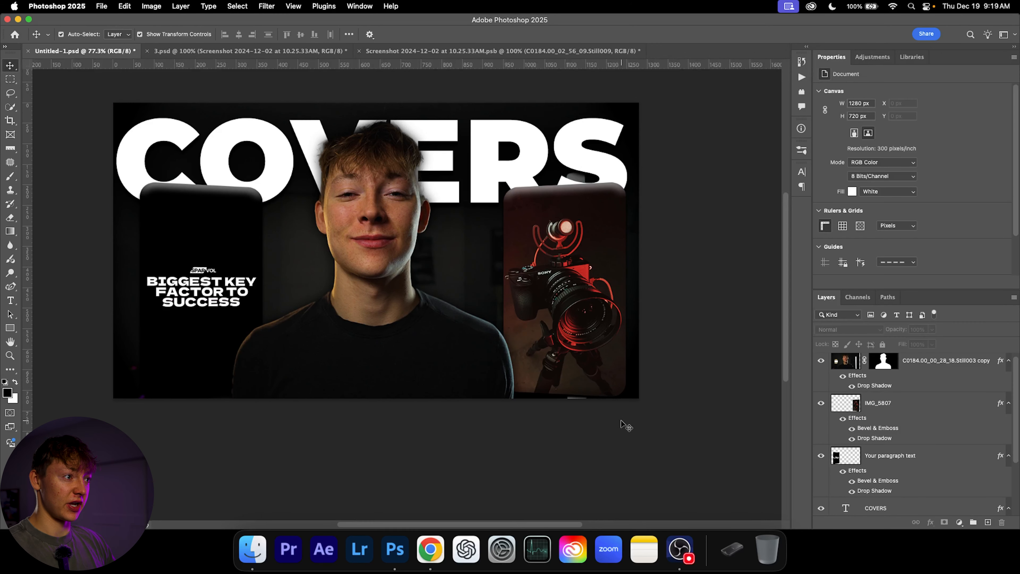
key(super+semicolon)
- Shift the camera cover's drop shadow to a -13° angle and 465 px distance, and set its colour to white (ffffff)
click(590, 346)
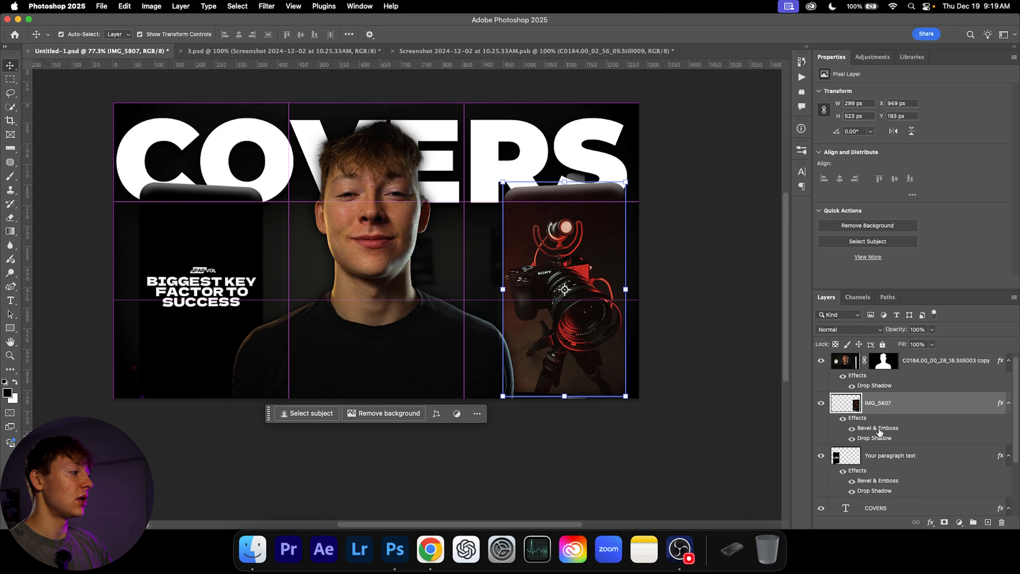
double_click(874, 439)
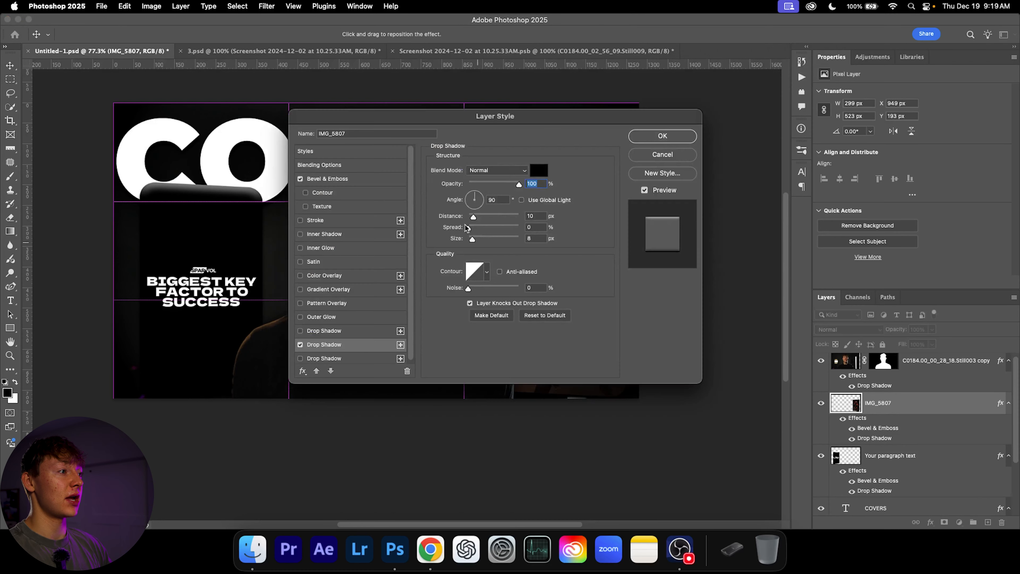
drag(516, 102, 277, 22)
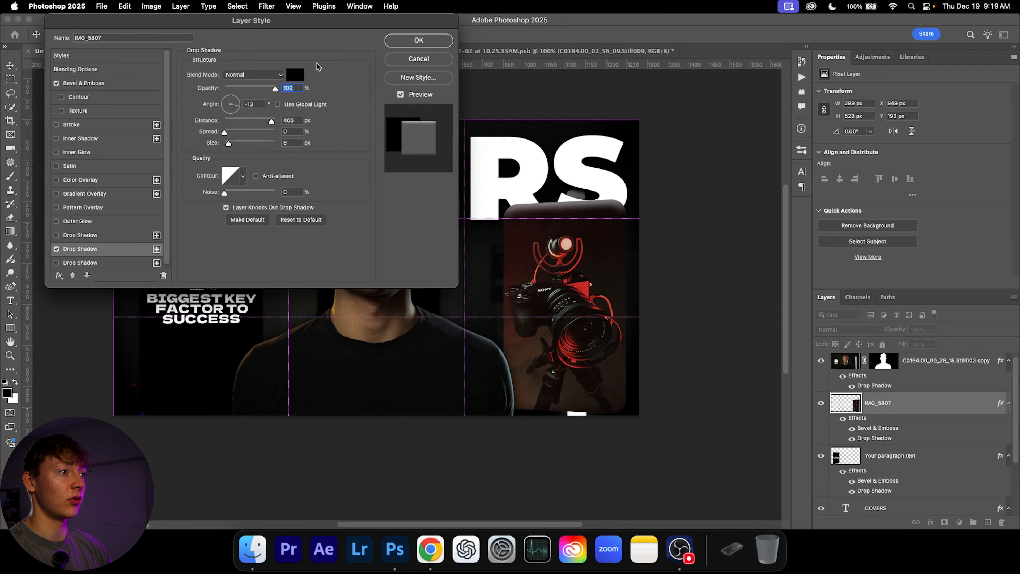
click(299, 76)
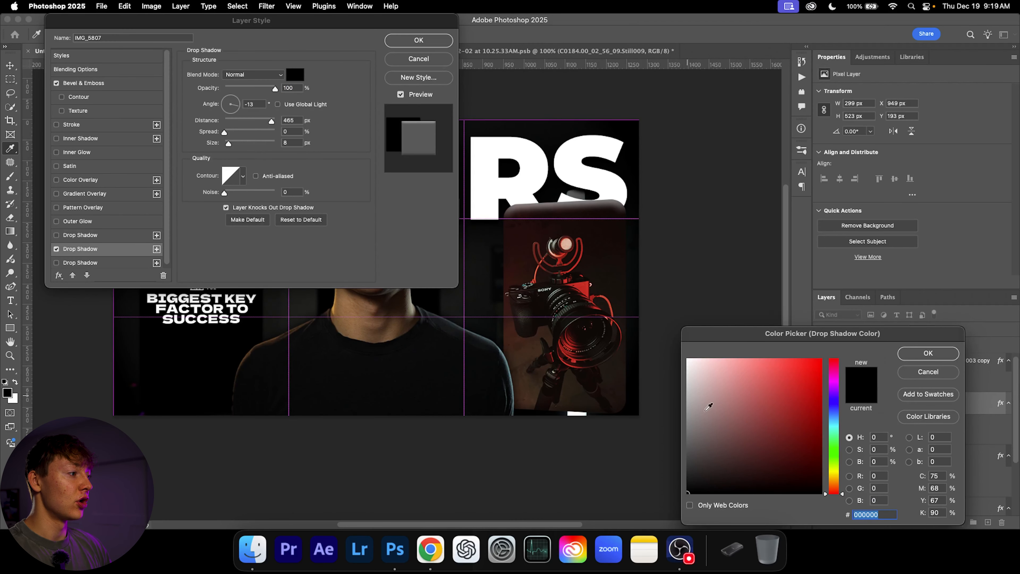
text(ffffff)
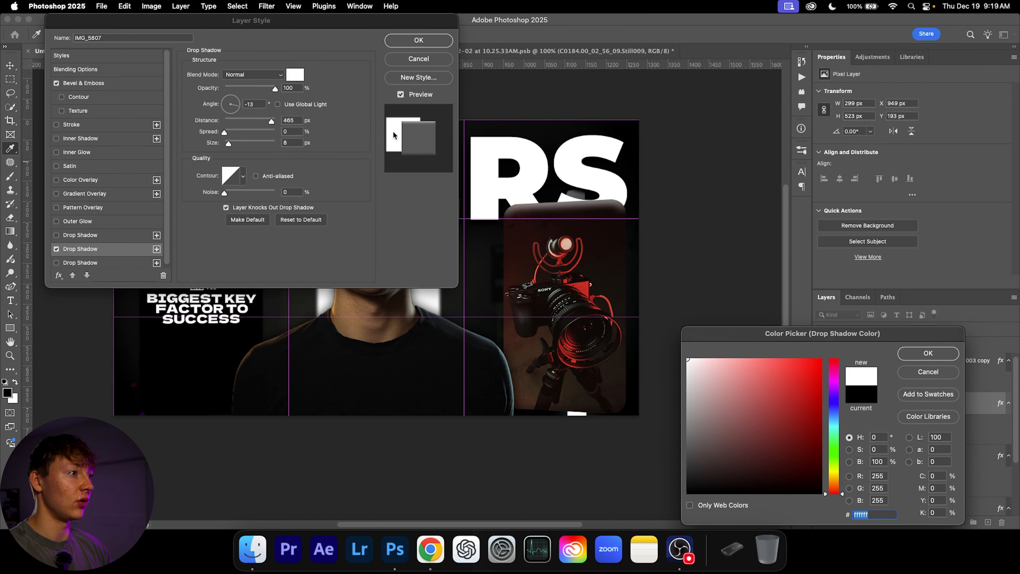